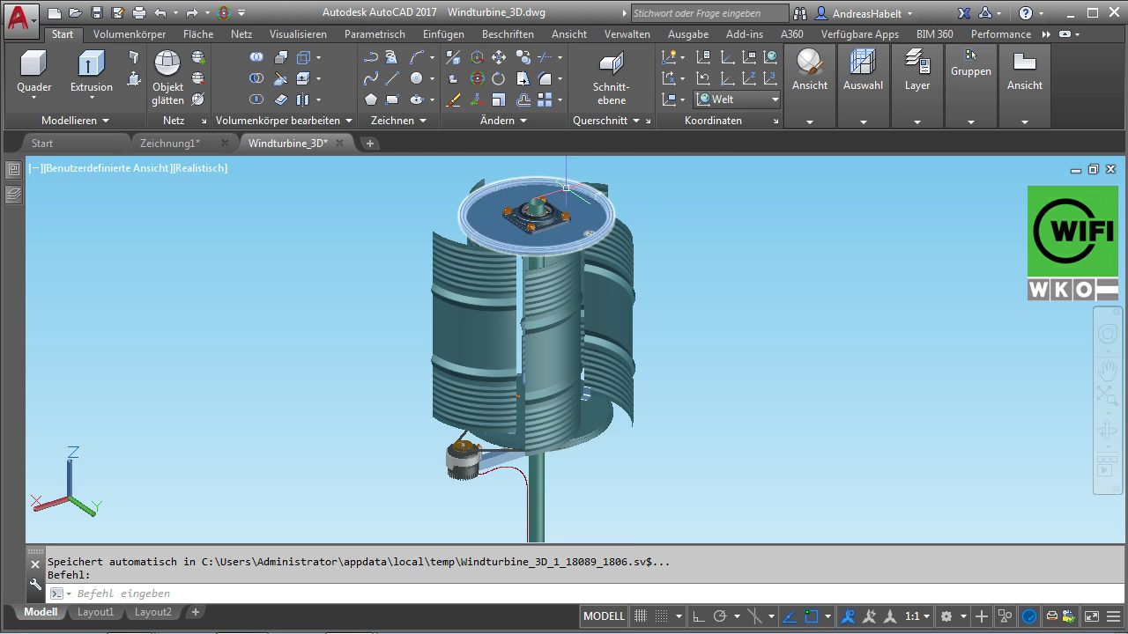
Zoom in to select the round top disc above the drums, then frame the whole turbine
scroll(527, 212, up, 5)
scroll(528, 212, up, 2)
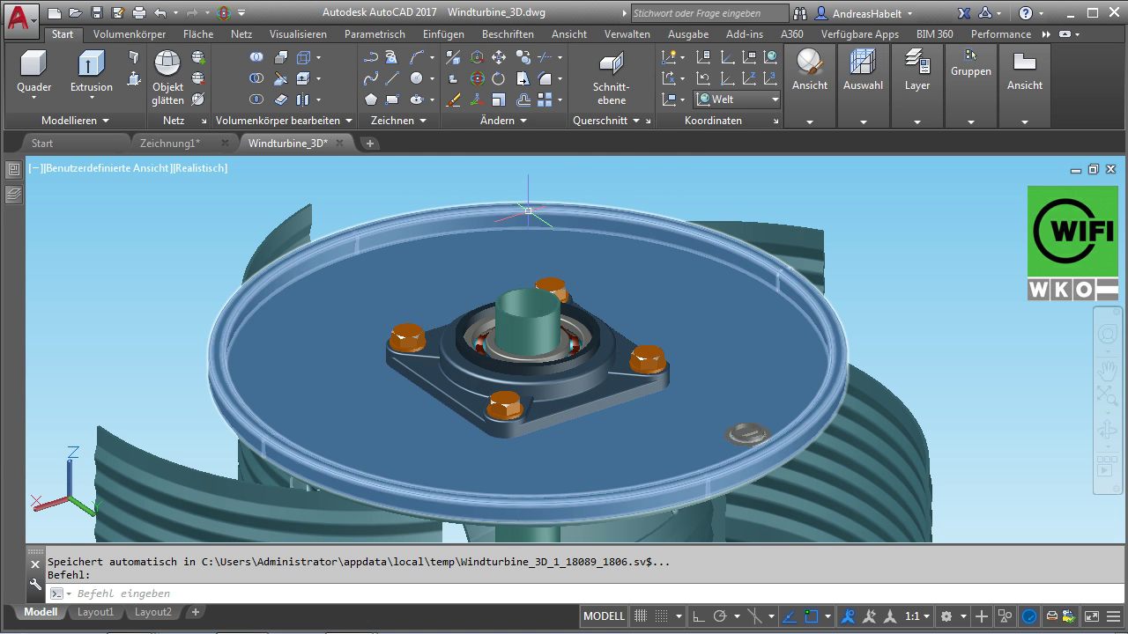
click(528, 211)
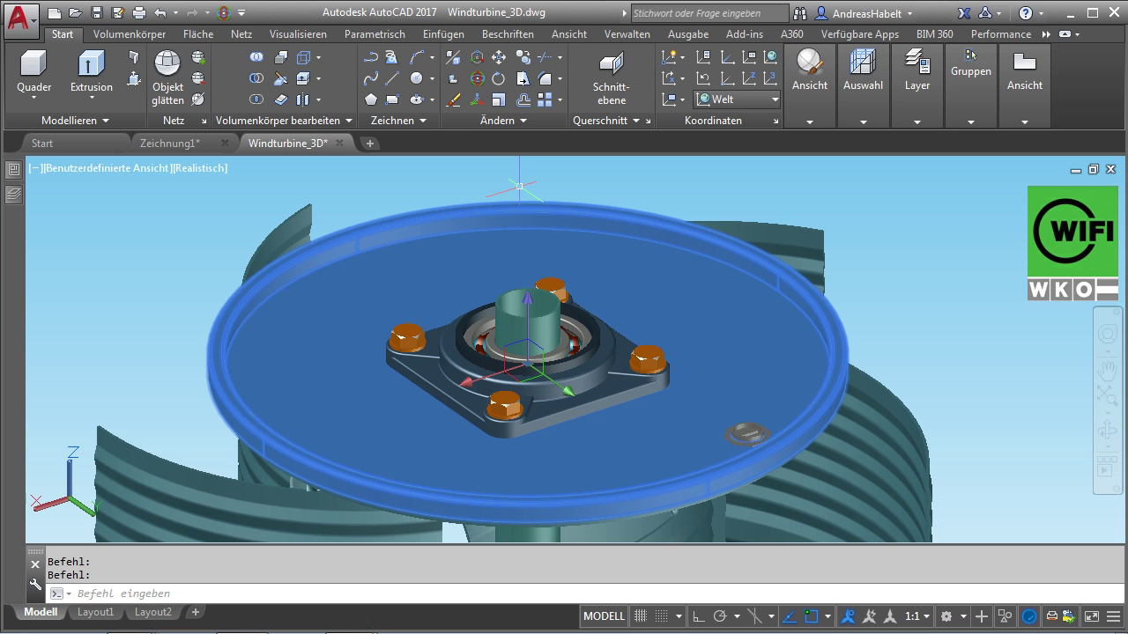
scroll(489, 255, down, 3)
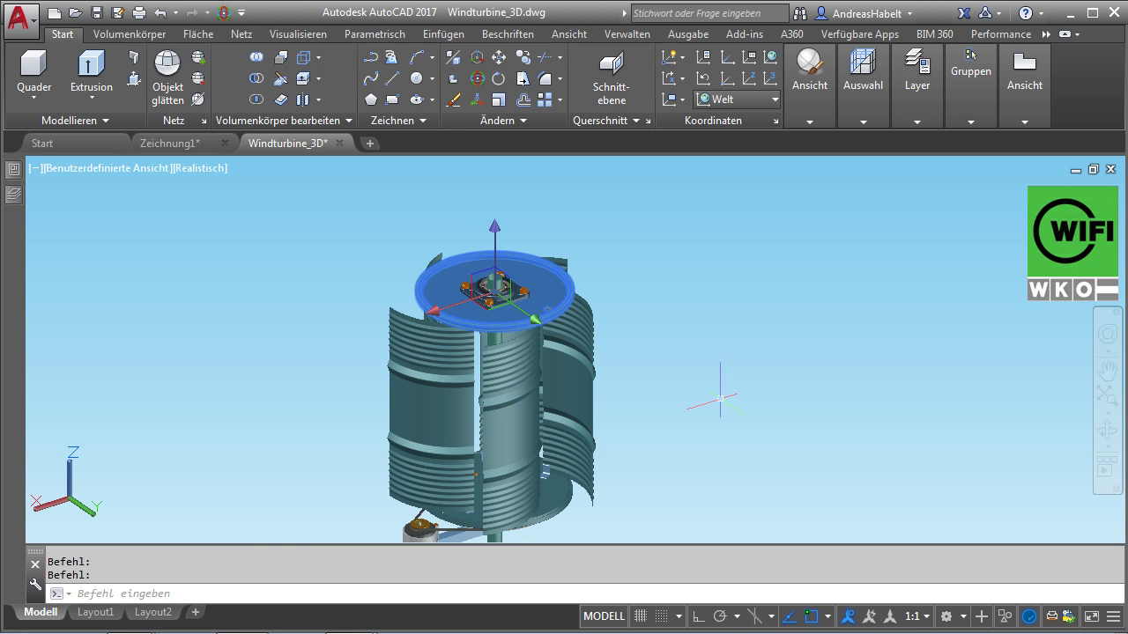
middle_drag(743, 388, 761, 347)
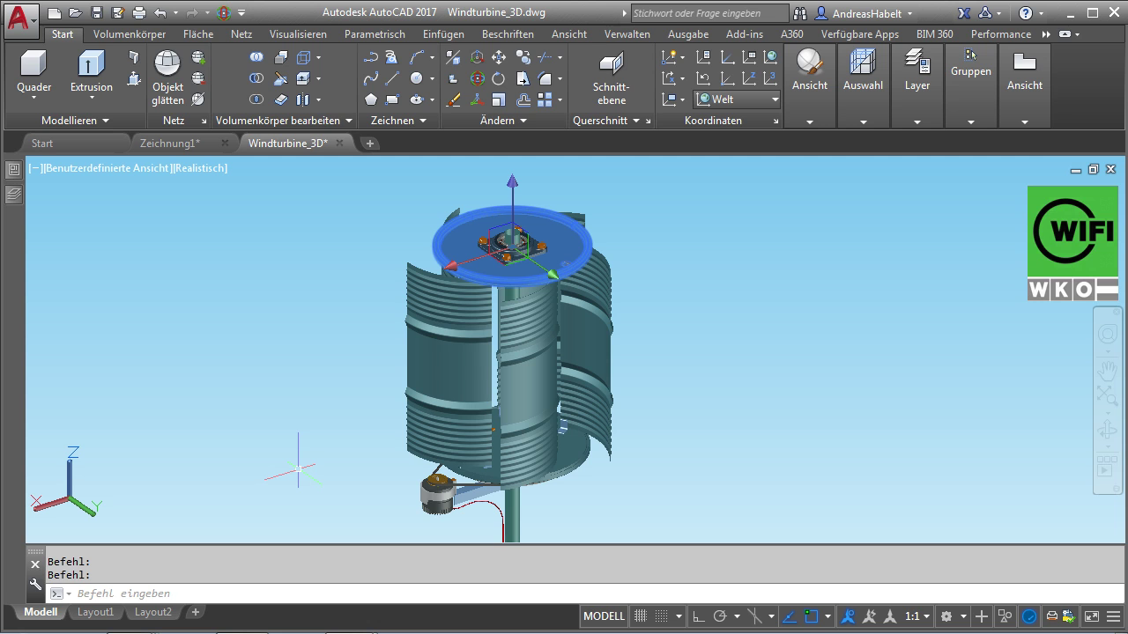
Switch the viewport to the Vorne front view and zoom close onto the turbine's drums
click(110, 176)
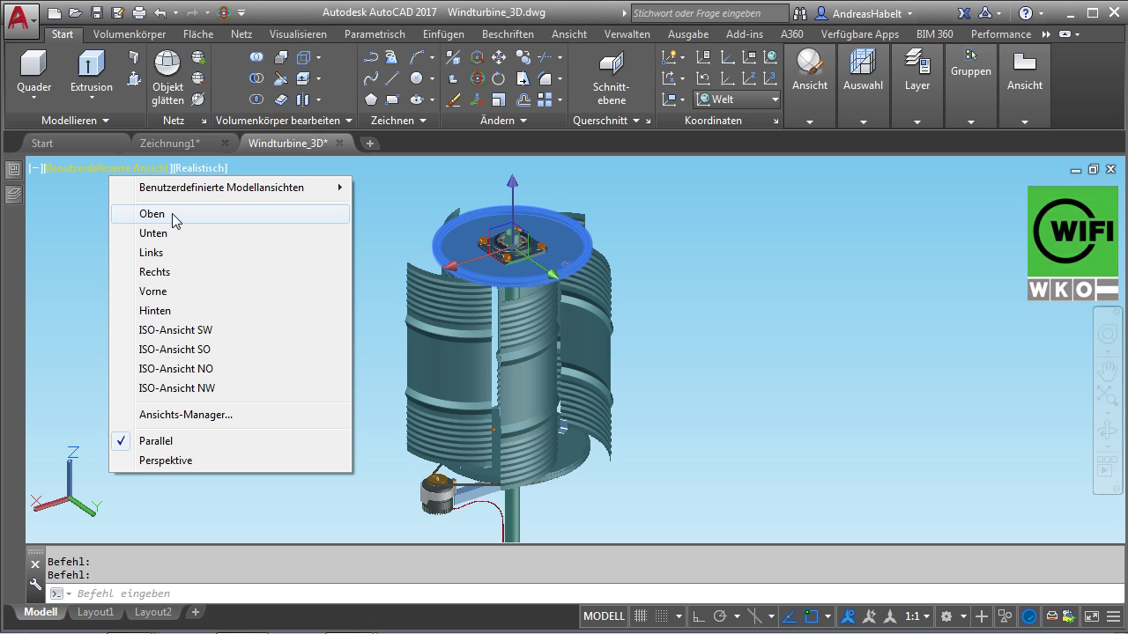
click(163, 294)
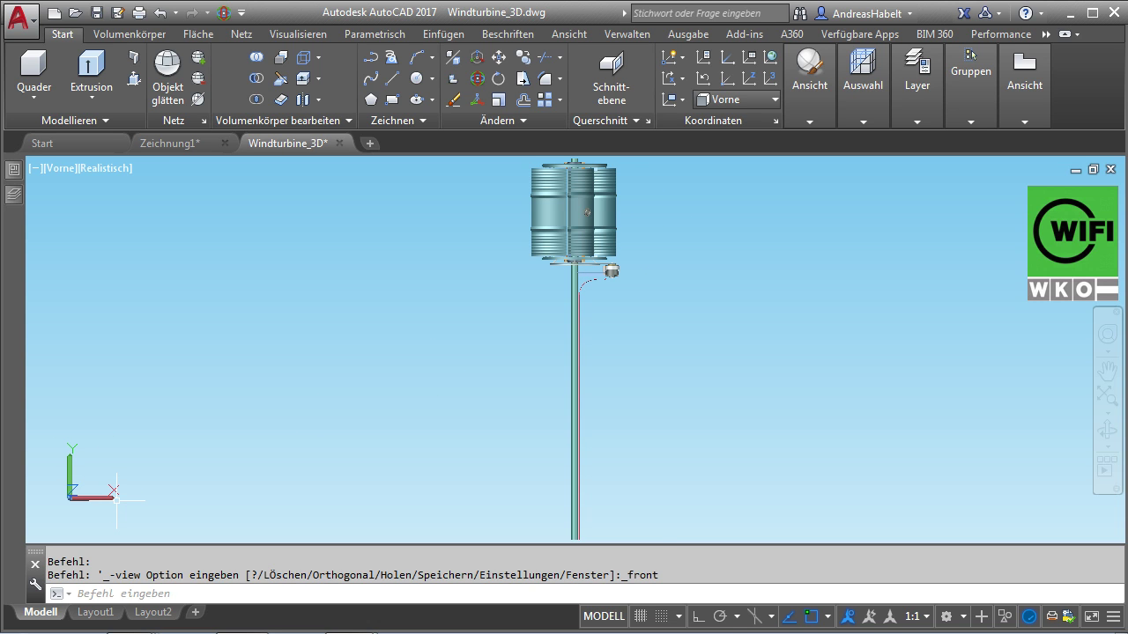
mouse_move(665, 224)
middle_down()
mouse_move(411, 353)
mouse_move(372, 333)
mouse_move(447, 343)
mouse_move(471, 325)
middle_up()
scroll(324, 295, up, 3)
scroll(366, 280, up, 2)
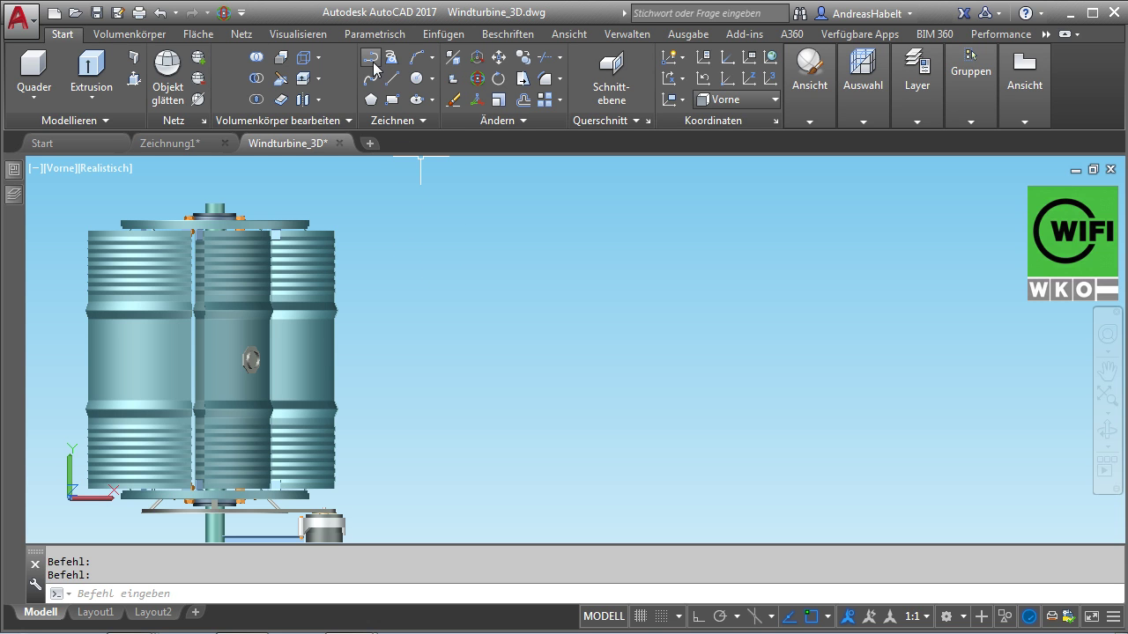
Start a polyline beside the turbine with Ortho on, drawing segments of 300, 50 and 20
click(372, 65)
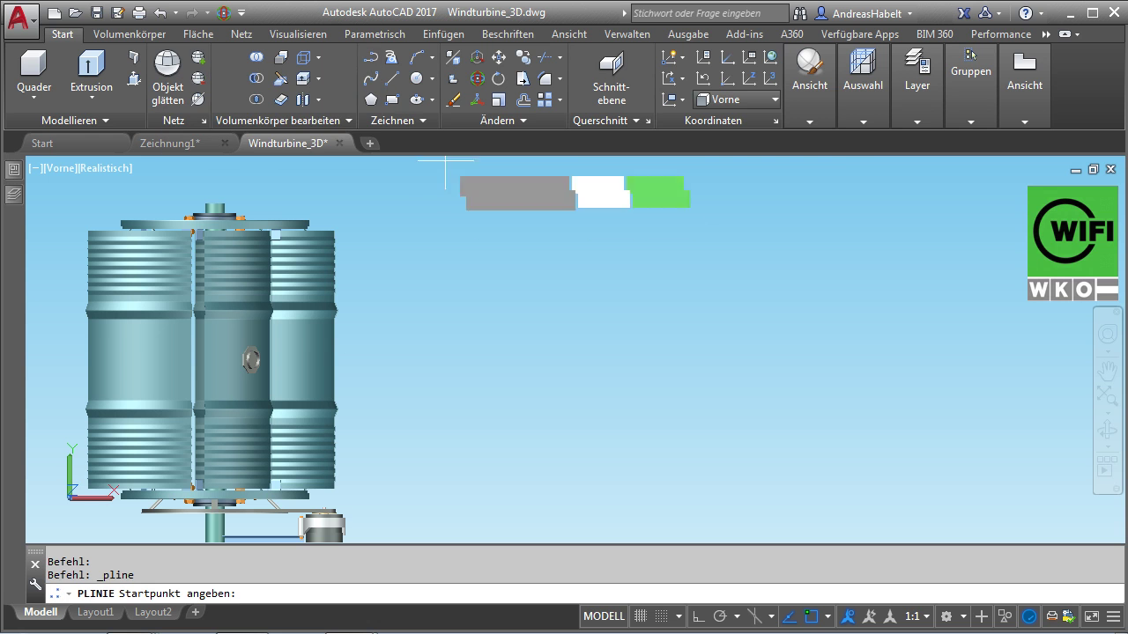
click(542, 274)
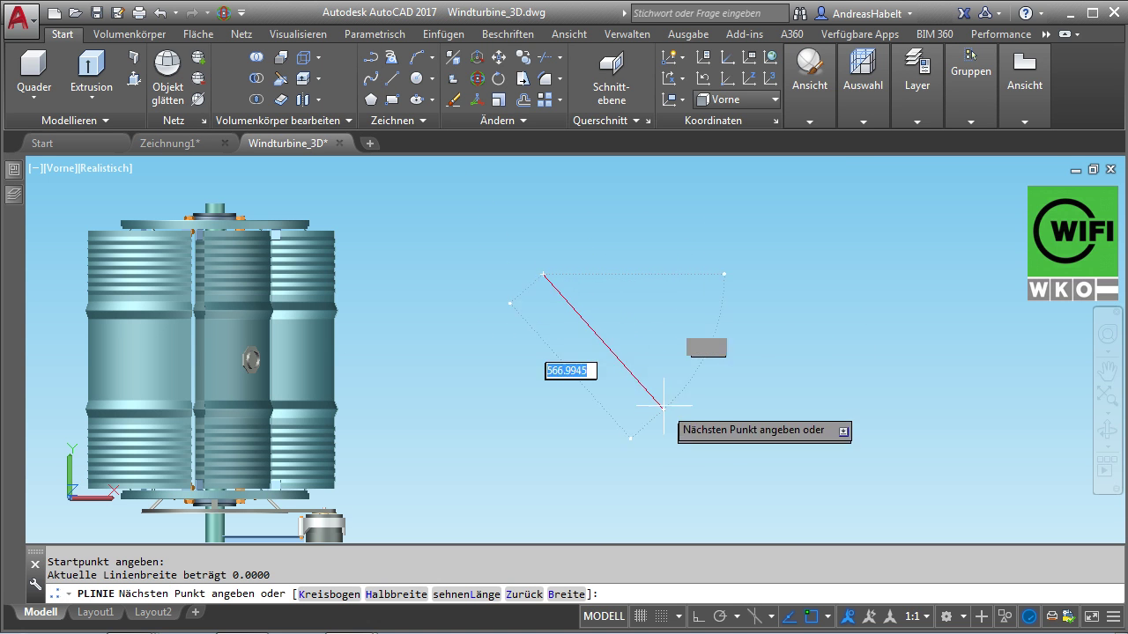
click(698, 617)
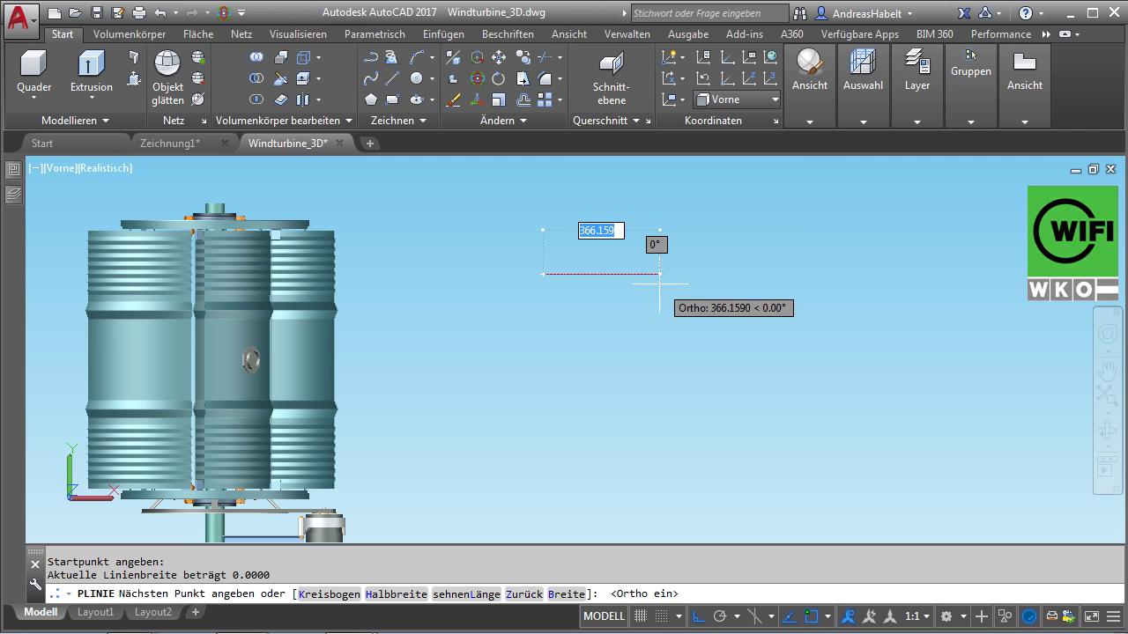
scroll(660, 284, up, 3)
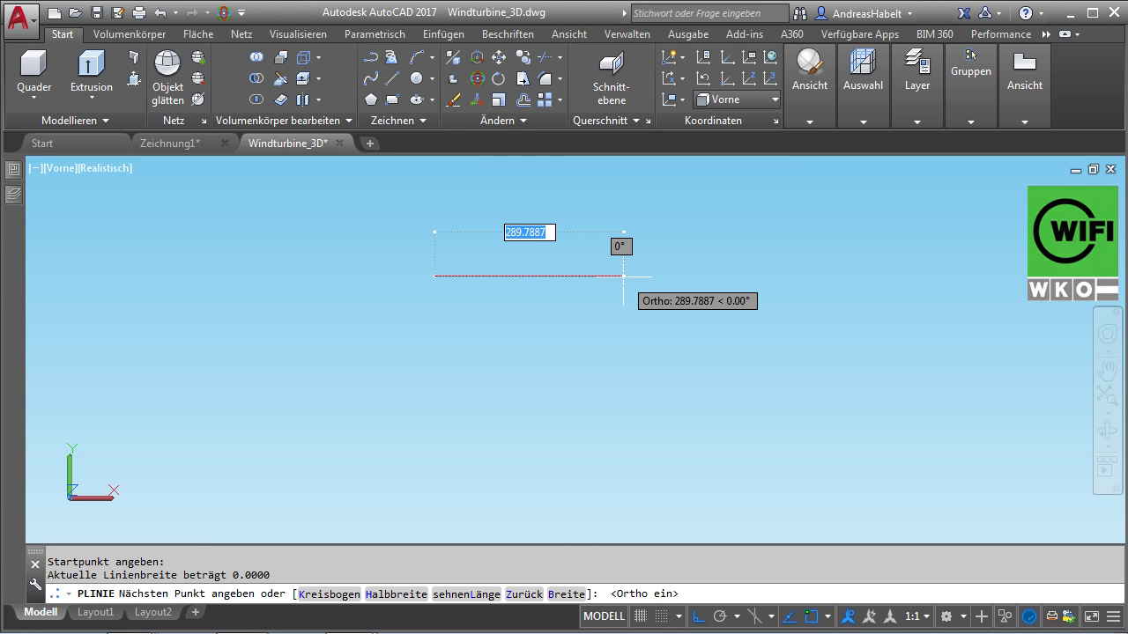
text(300)
key(Return)
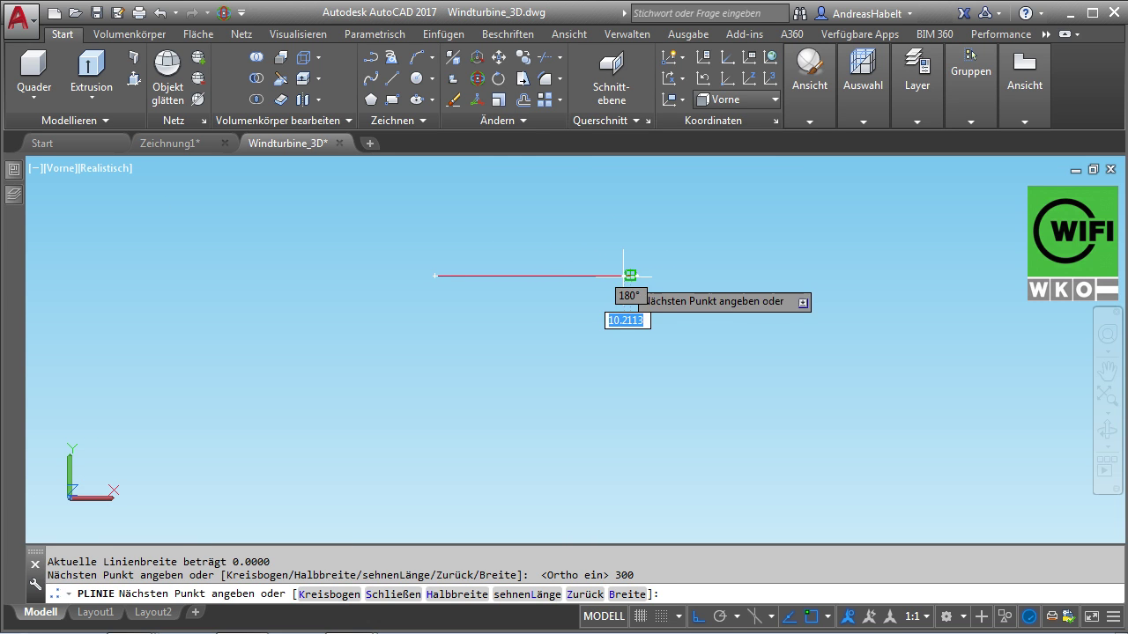
text(50)
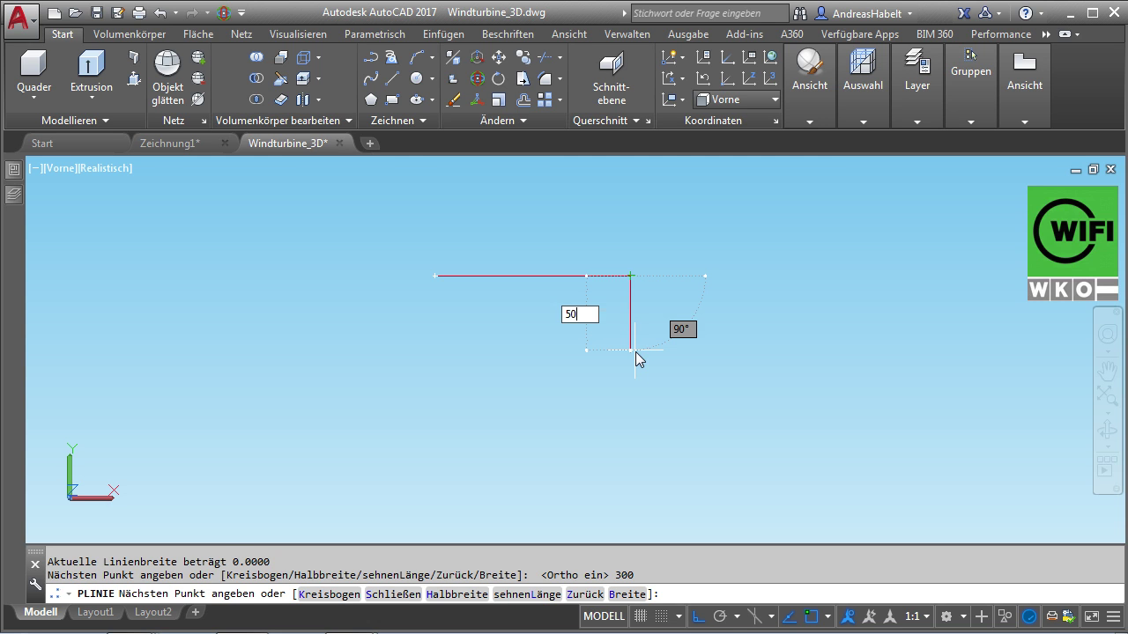
key(Return)
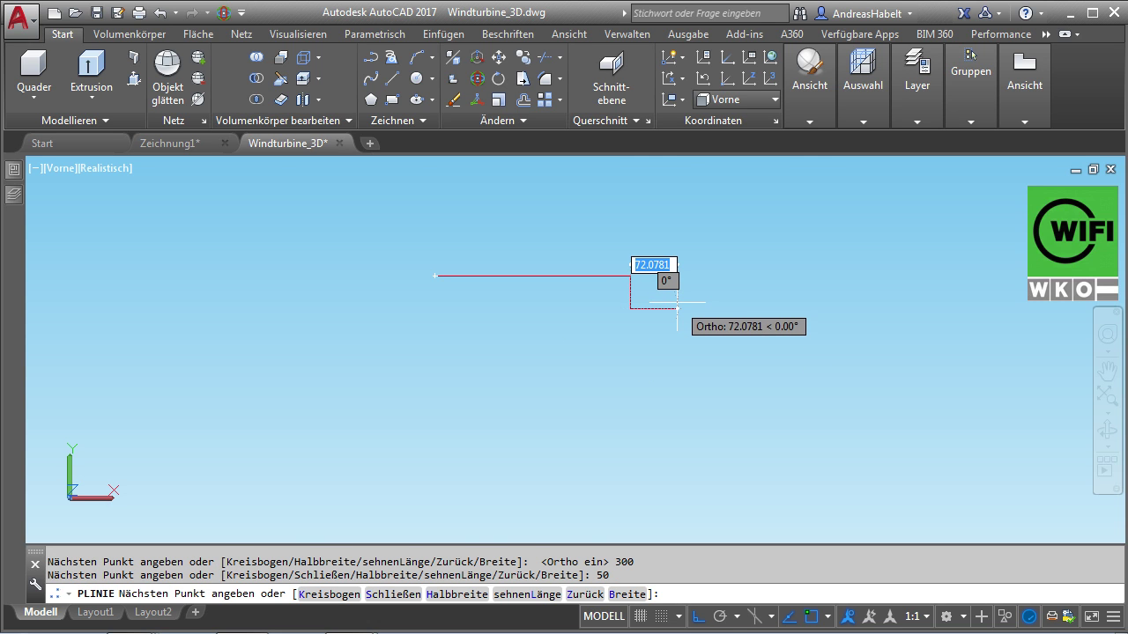
text(20)
key(Return)
Continue with segments of 5, 25 and 50, then close the outline below the start point
scroll(644, 320, up, 5)
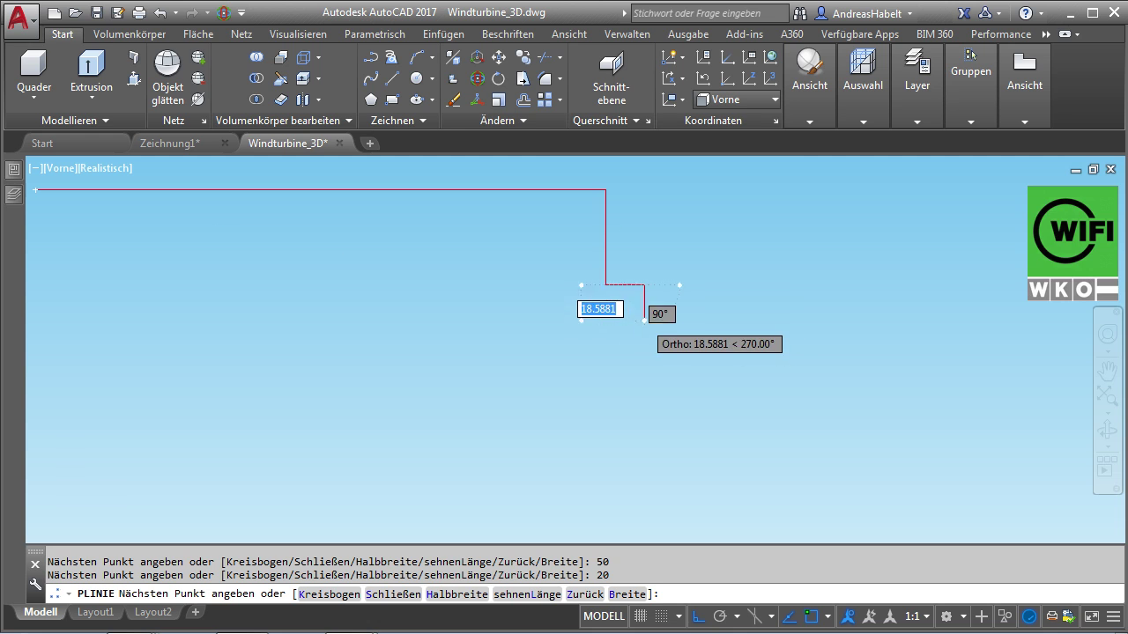
text(5)
key(Return)
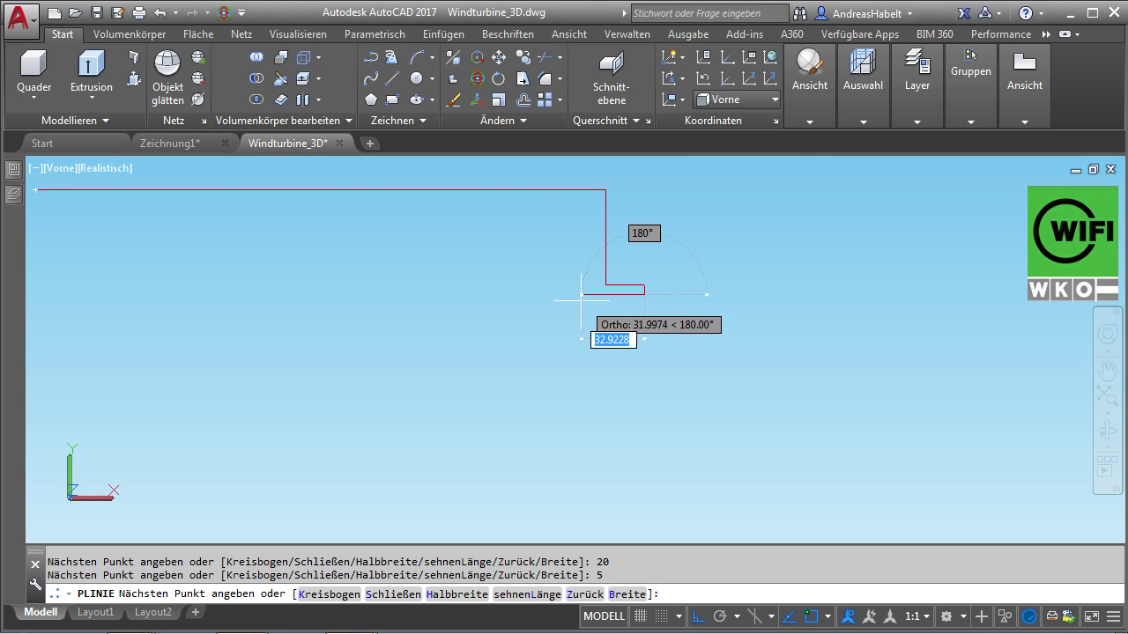
text(25)
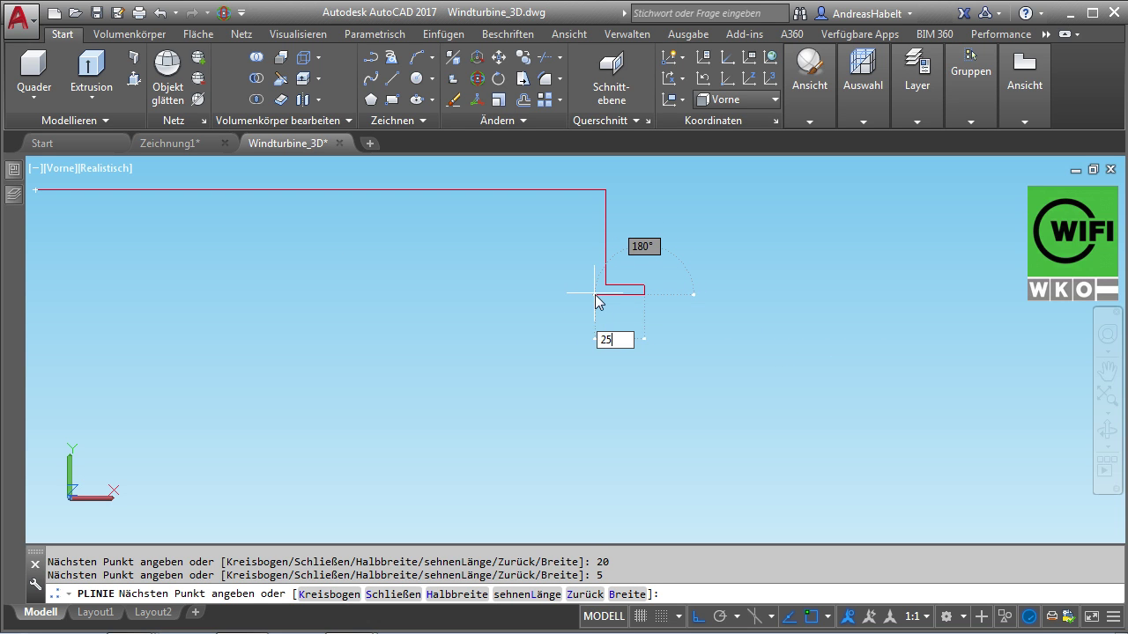
key(Return)
text(50)
key(Return)
middle_drag(596, 197, 564, 274)
scroll(565, 274, up, 2)
scroll(565, 269, up, 2)
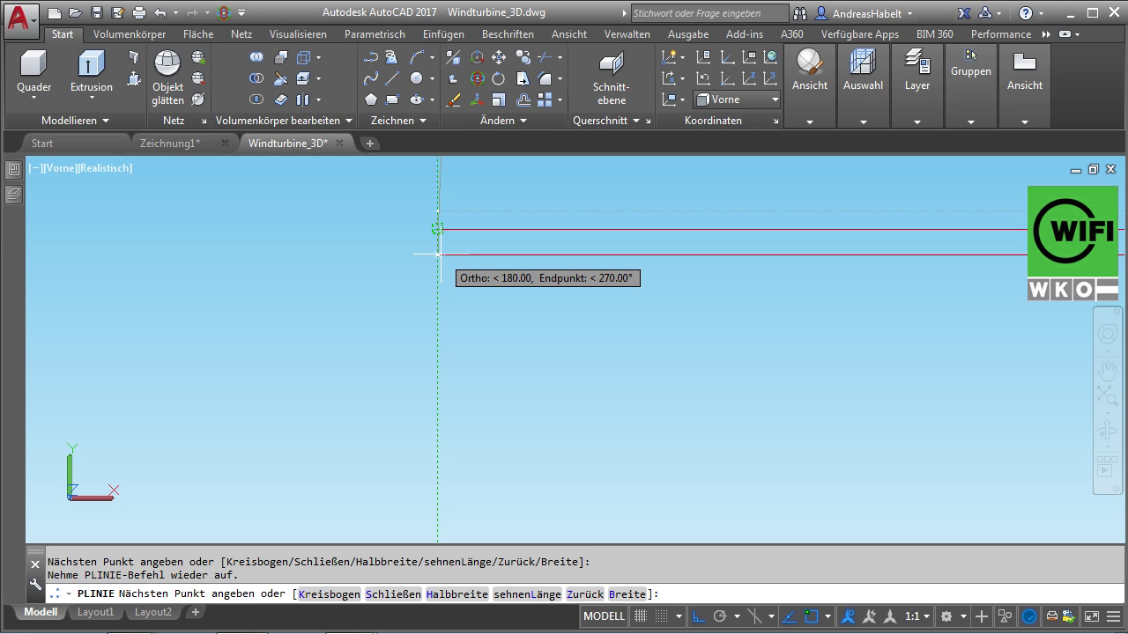
click(438, 254)
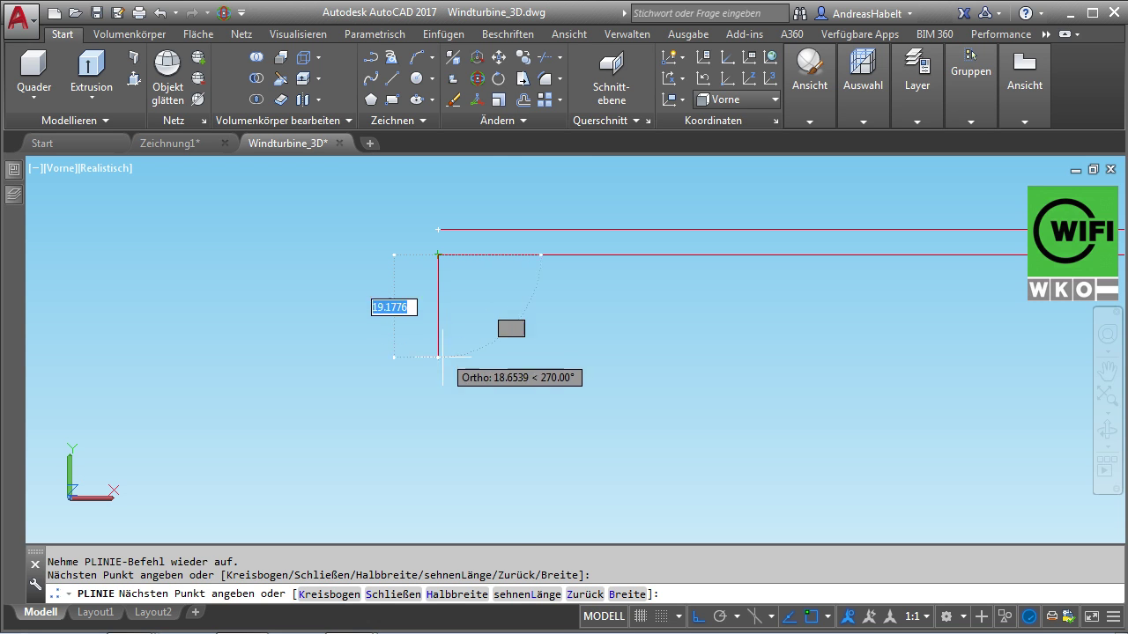
click(382, 595)
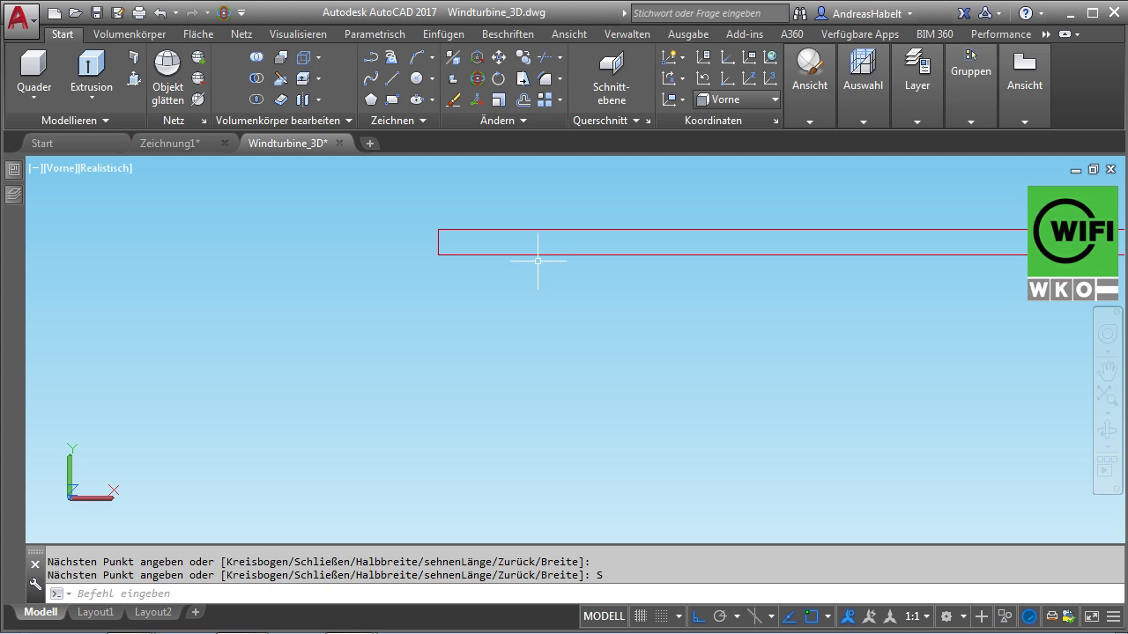
Revolve the L-shaped polyline 360° with Rotation about a vertical axis beside it
scroll(538, 288, down, 4)
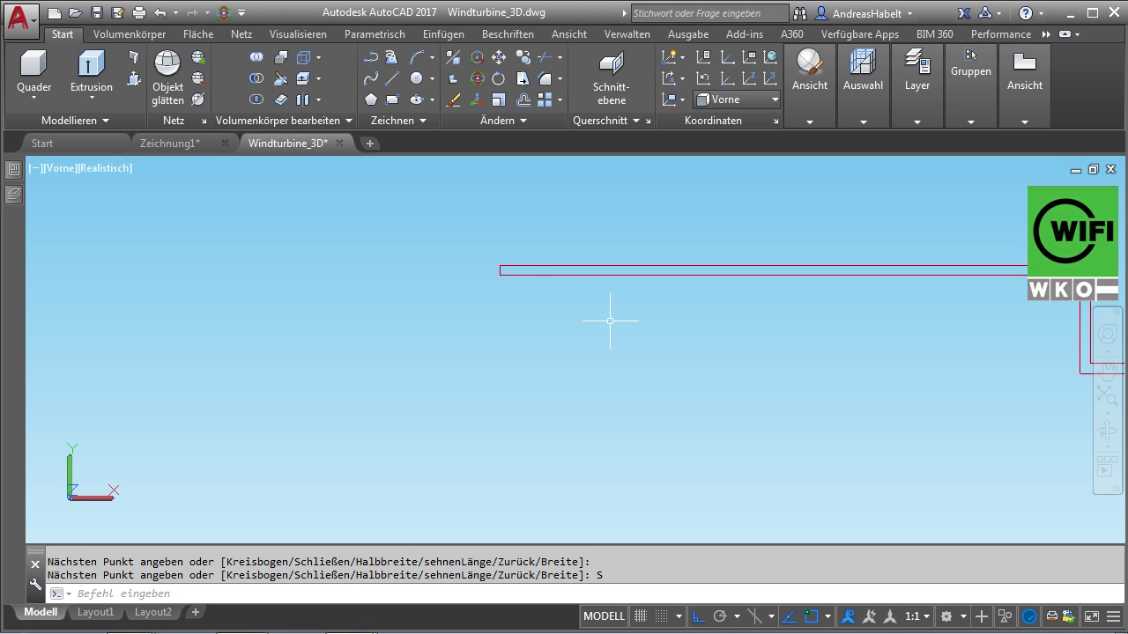
scroll(610, 320, down, 3)
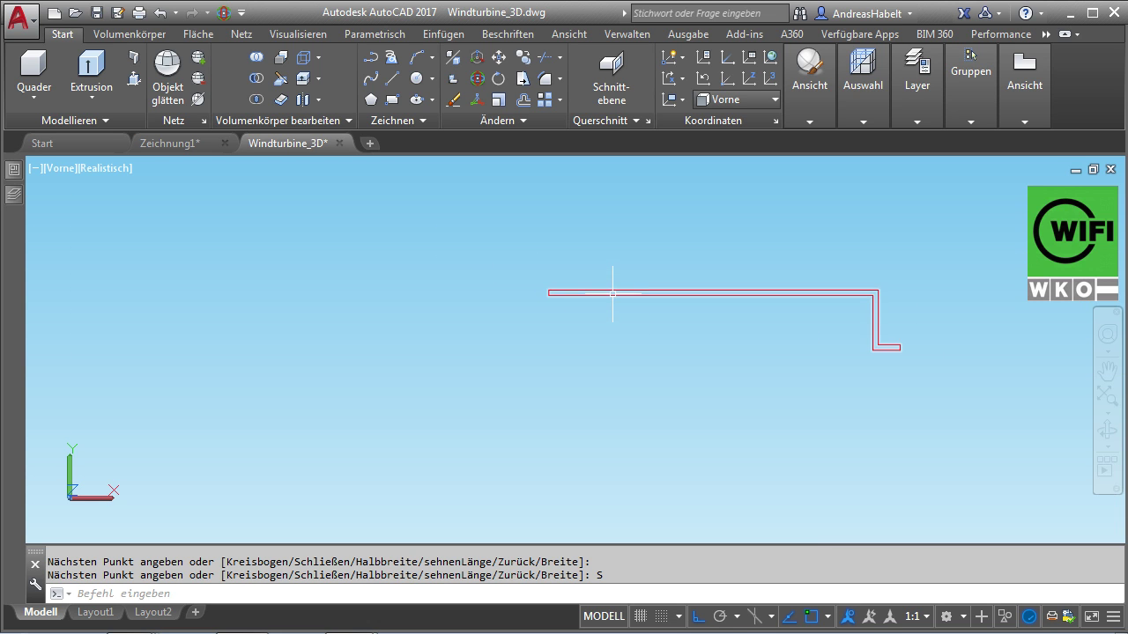
click(612, 291)
click(91, 102)
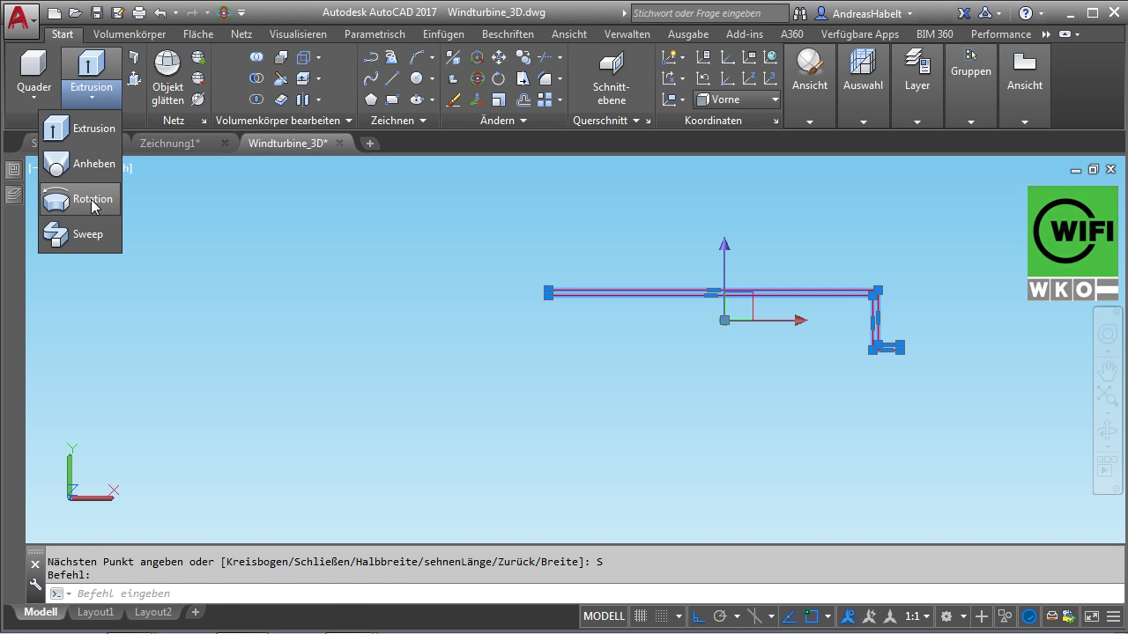
click(92, 201)
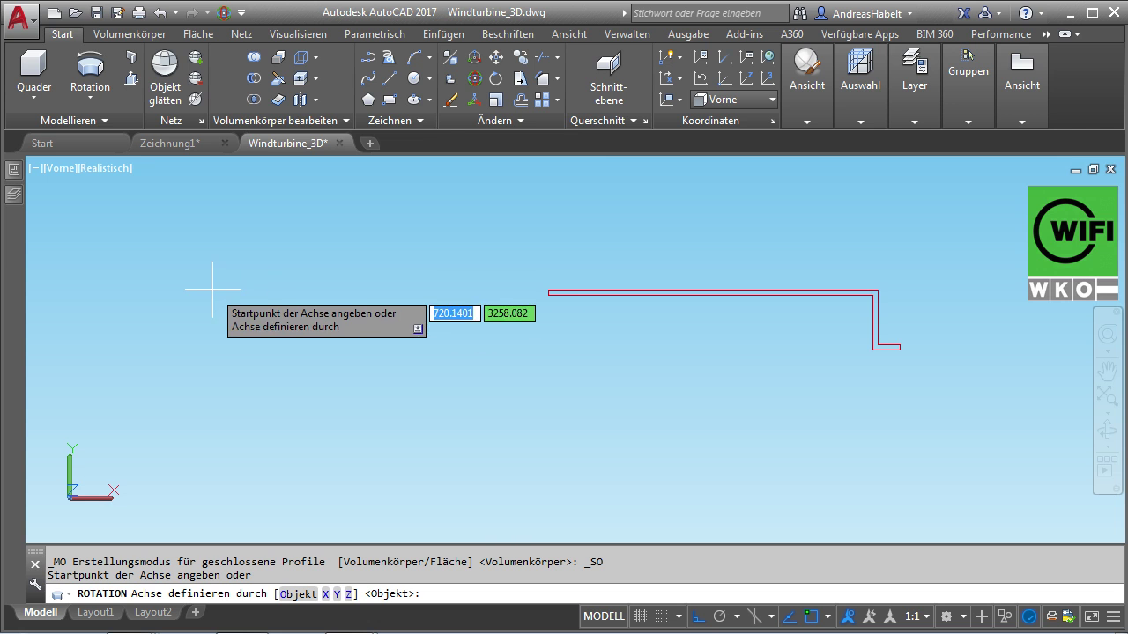
scroll(213, 288, down, 2)
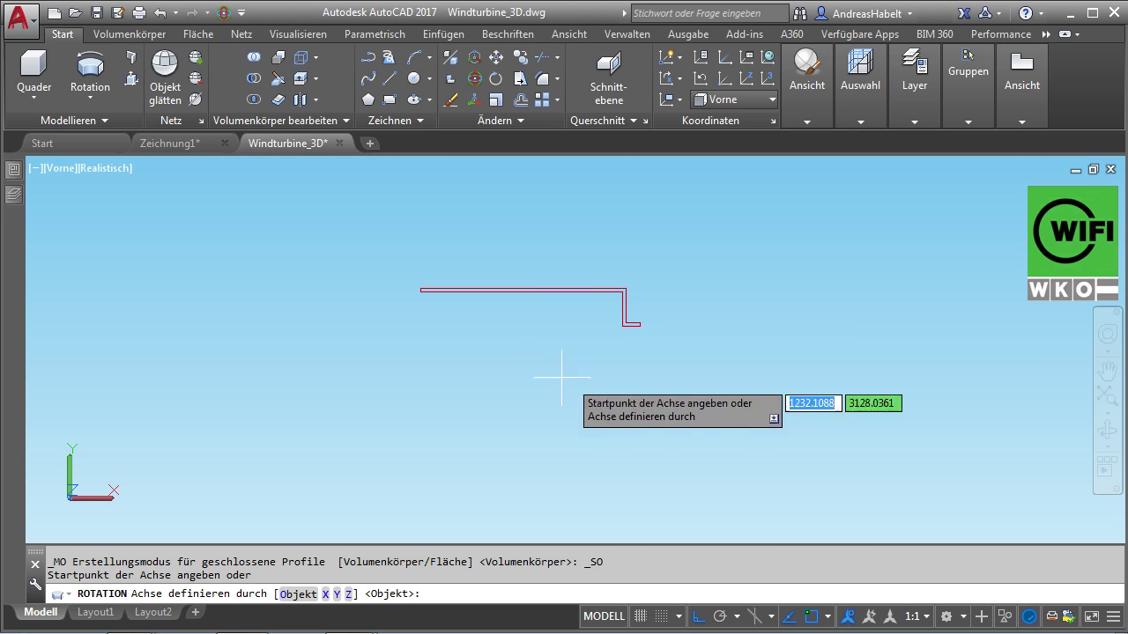
click(696, 260)
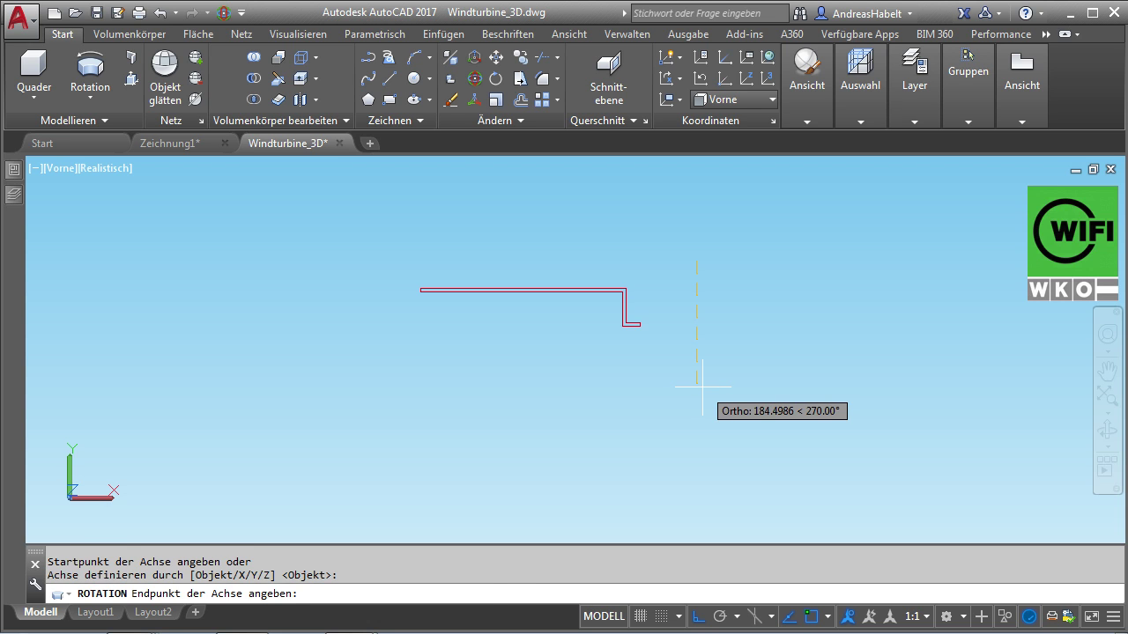
click(702, 386)
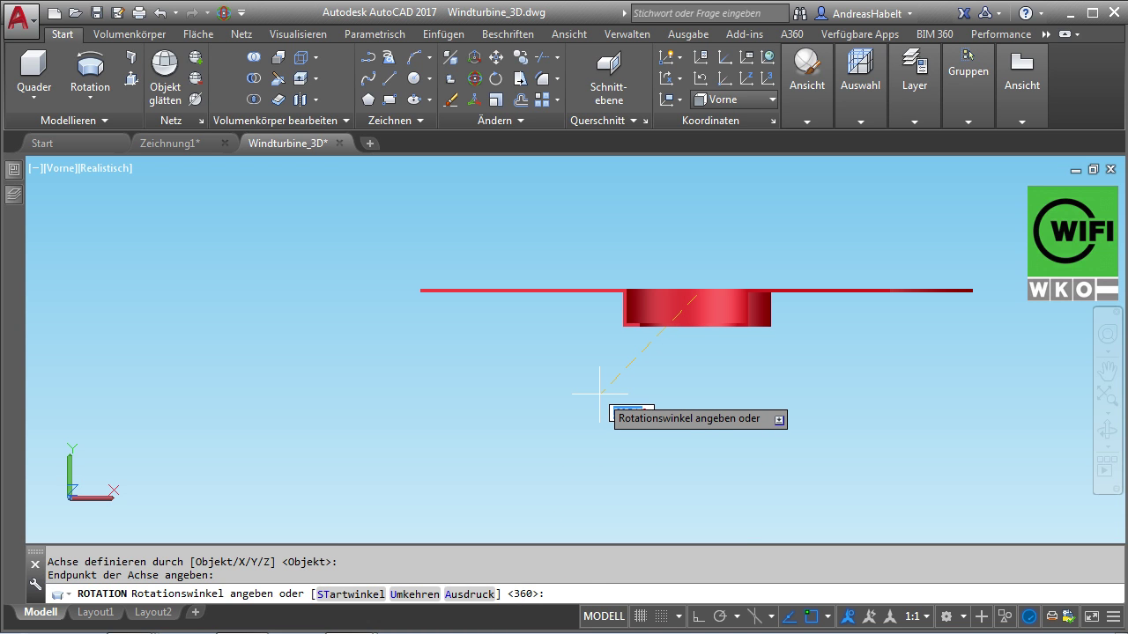
key(Return)
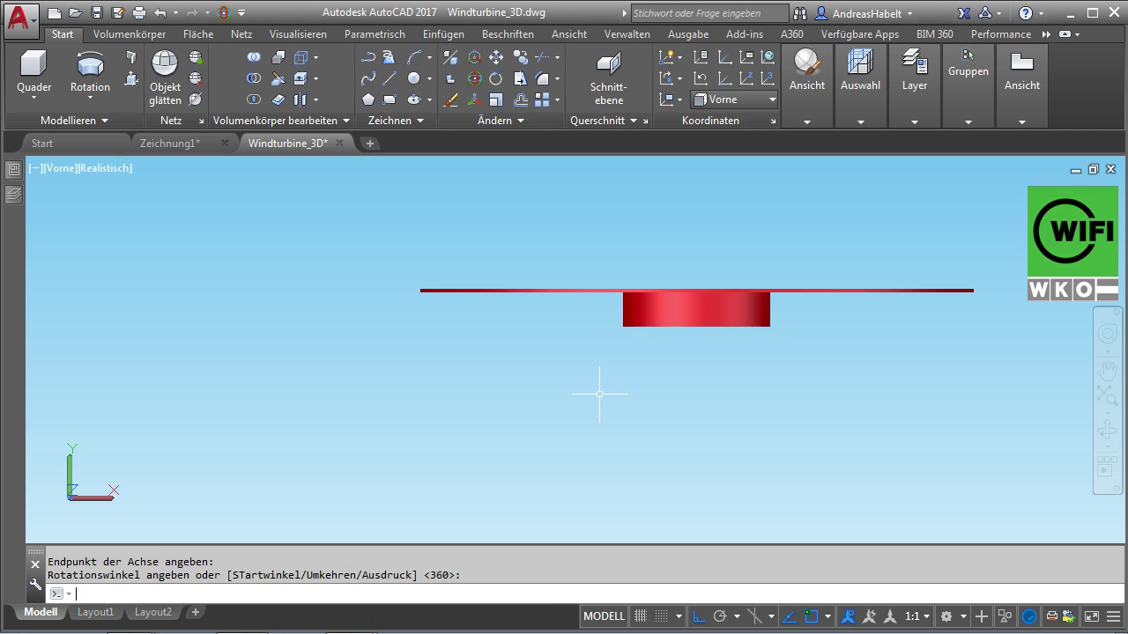
Orbit to view the red plate from above and select it
click(1108, 432)
mouse_move(742, 310)
mouse_down()
mouse_move(676, 367)
mouse_move(608, 385)
mouse_move(667, 377)
mouse_up()
key(Escape)
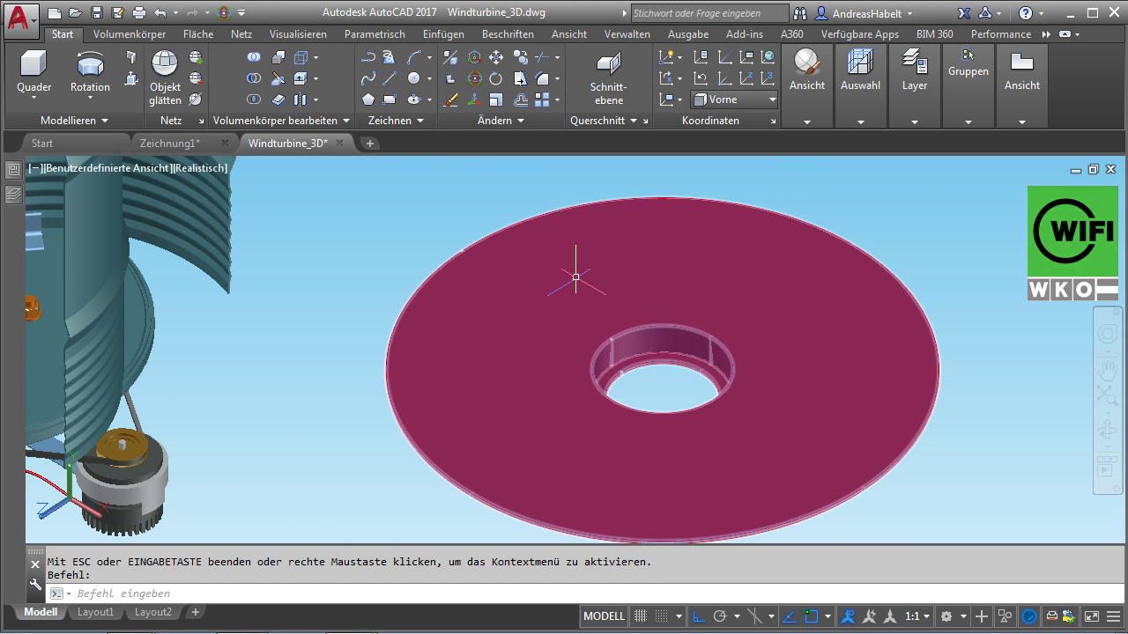
click(575, 276)
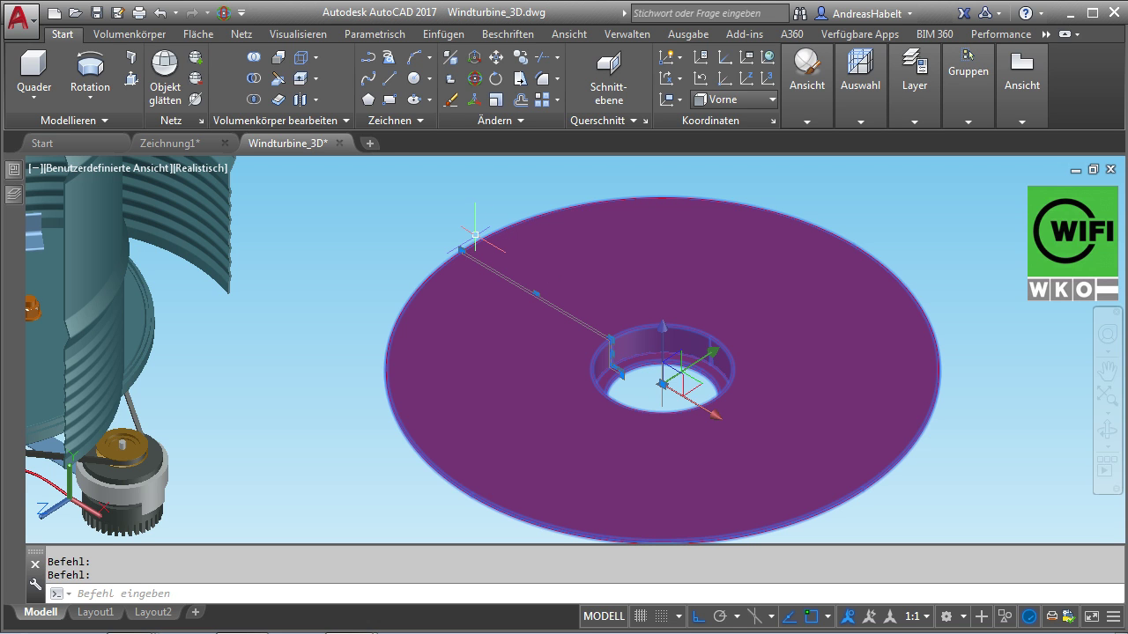
scroll(475, 235, up, 2)
scroll(463, 242, up, 2)
scroll(445, 251, down, 1)
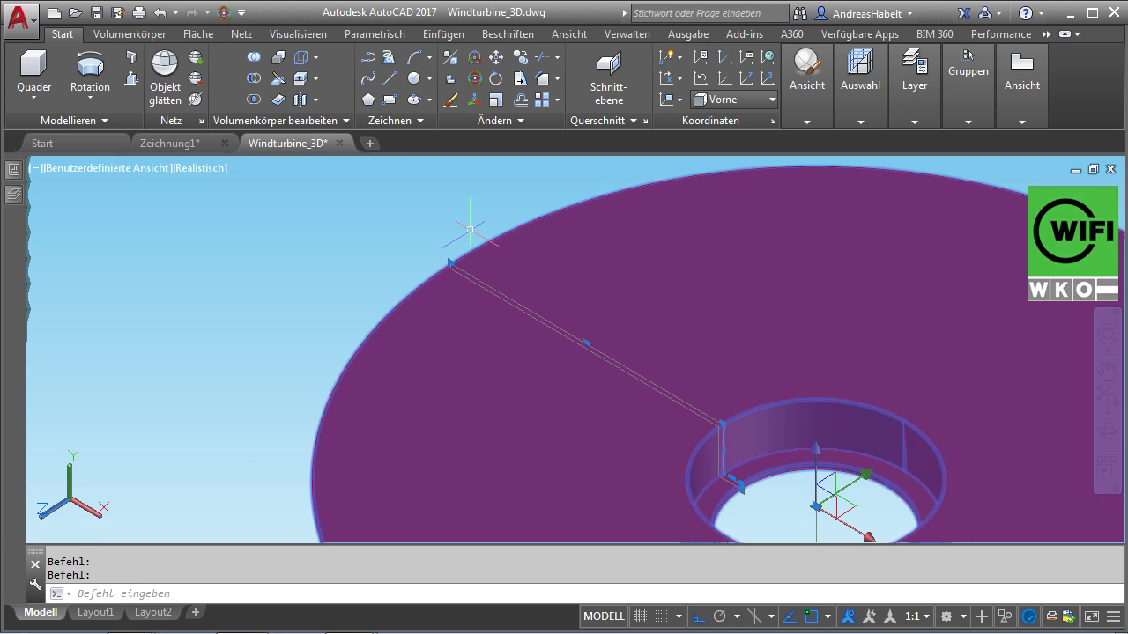
Drag the plate's outer edge grip upward into a funnel shape, then deselect it
click(450, 263)
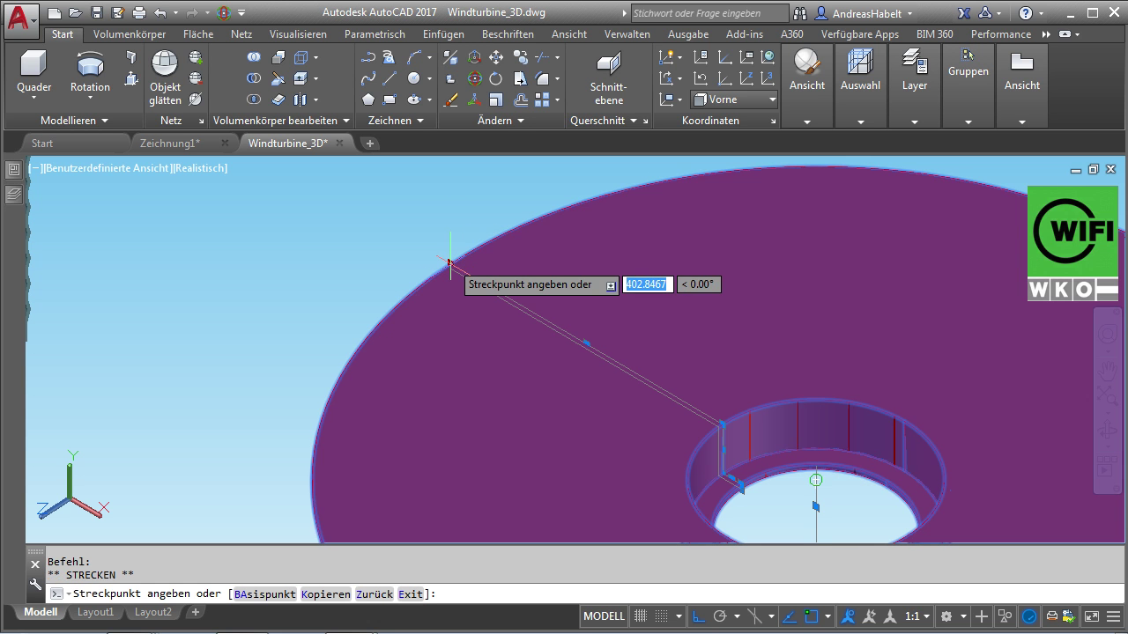
scroll(450, 242, down, 6)
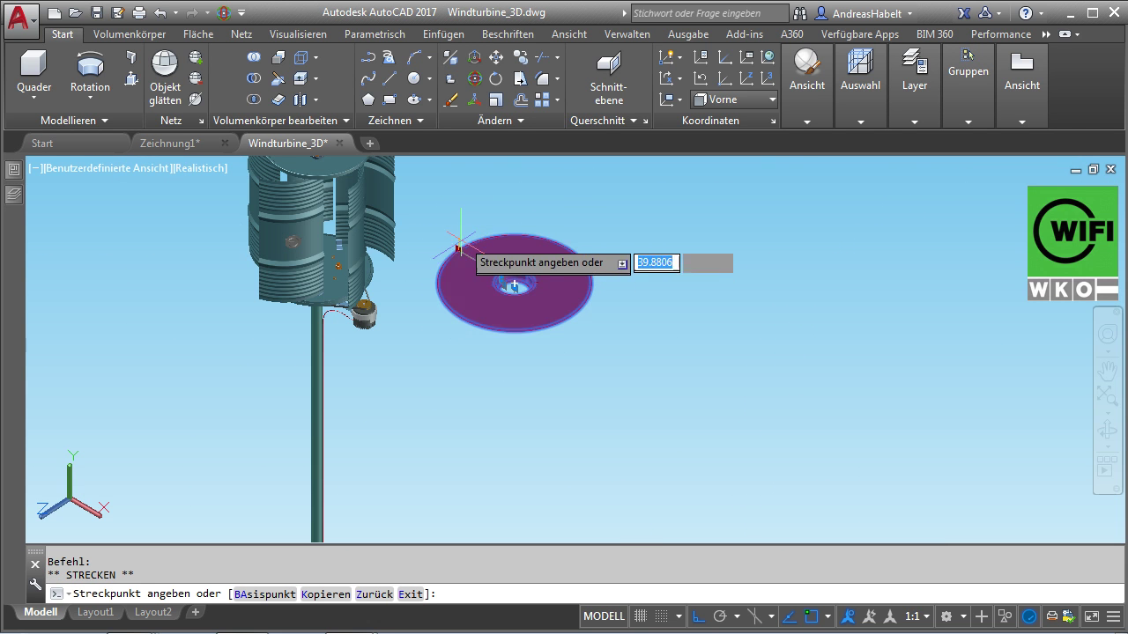
click(460, 211)
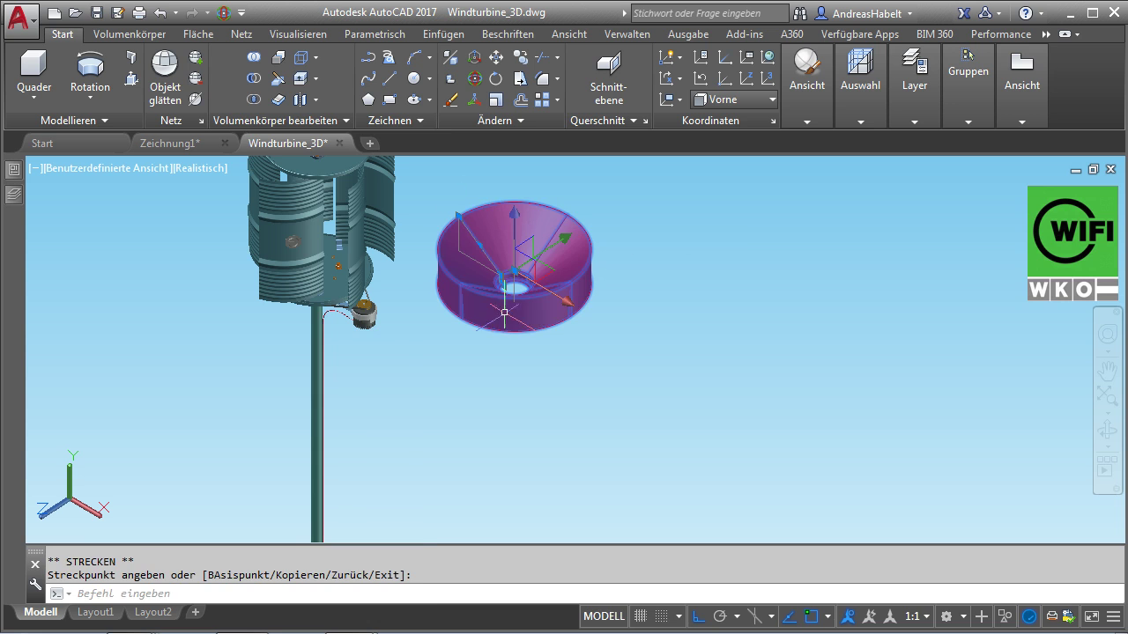
shift+middle_drag(573, 304, 636, 337)
key(ctrl+z)
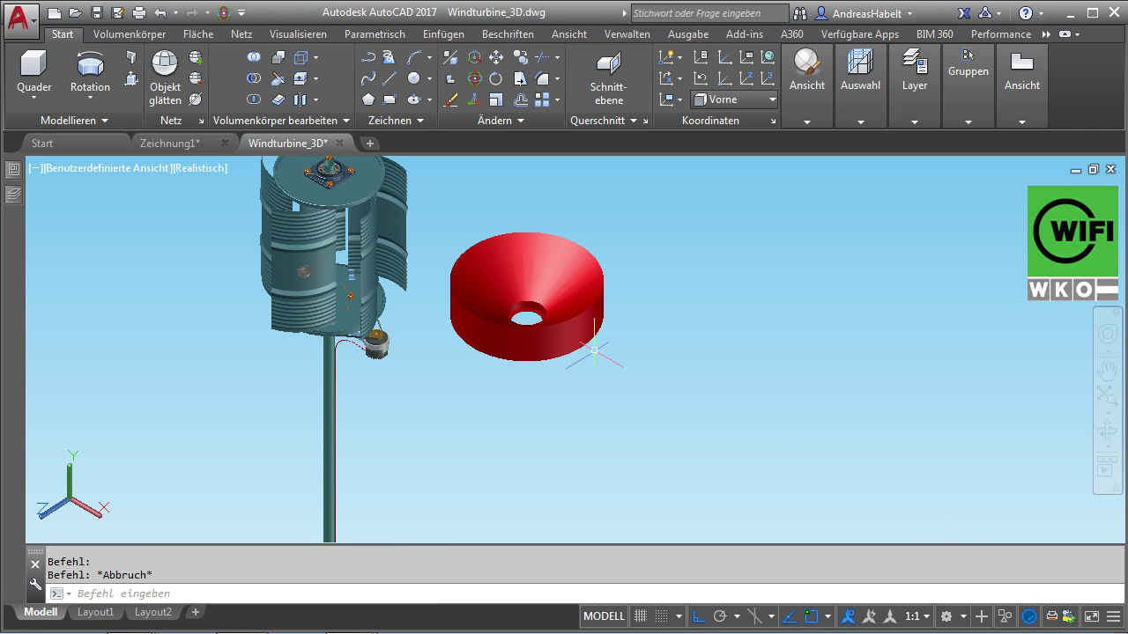
key(ctrl+y)
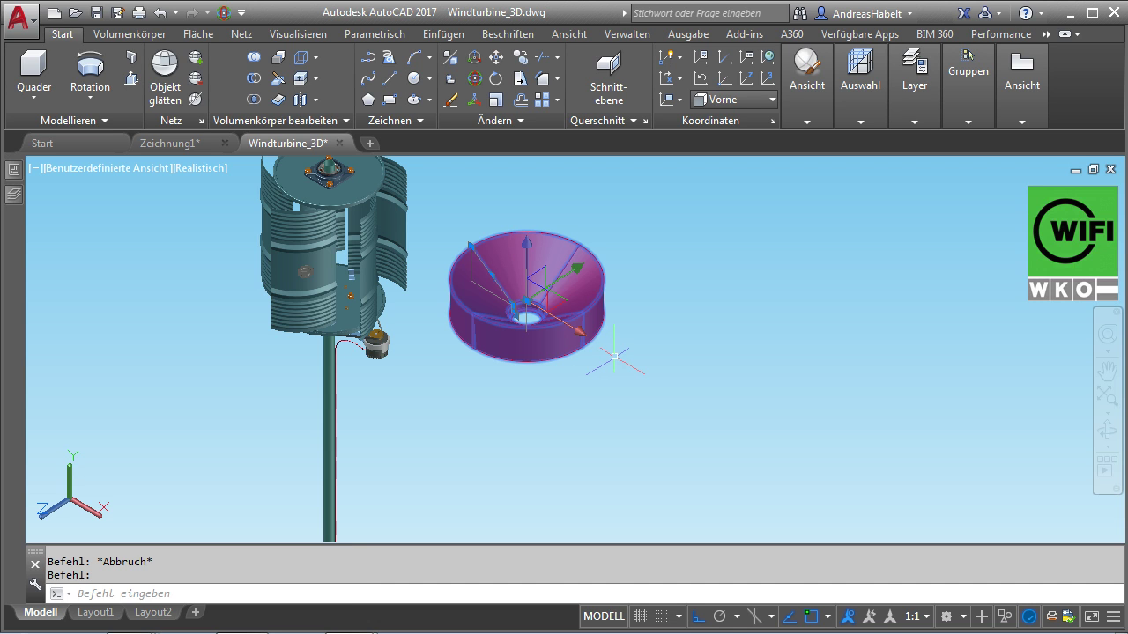
key(Escape)
middle_drag(698, 376, 634, 362)
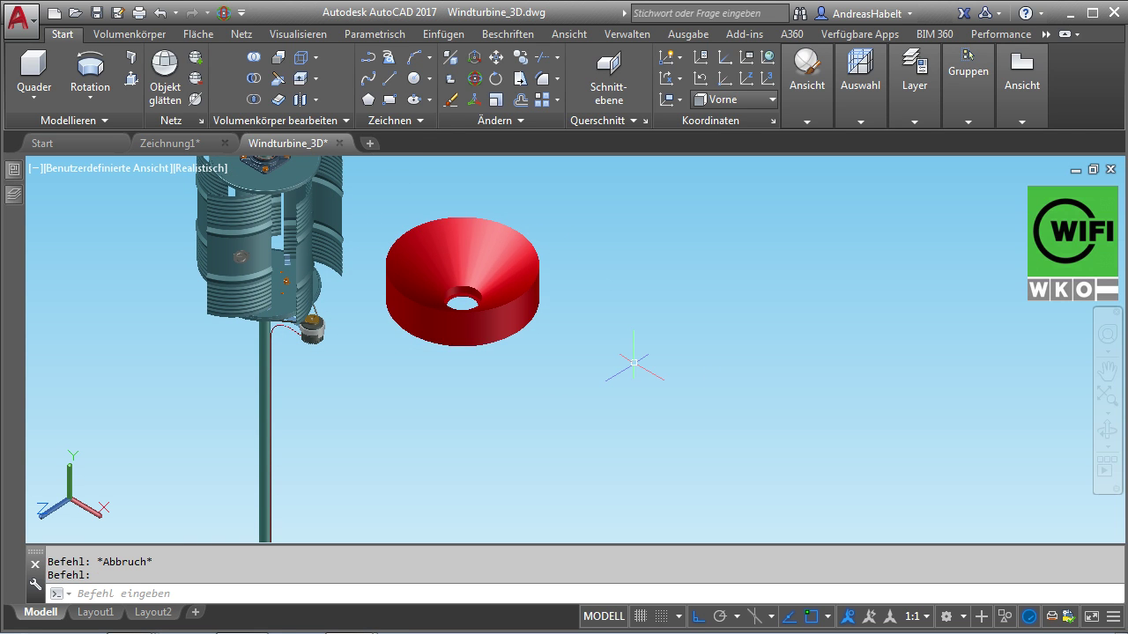
Return to the Vorne front view and frame the red plate
click(141, 169)
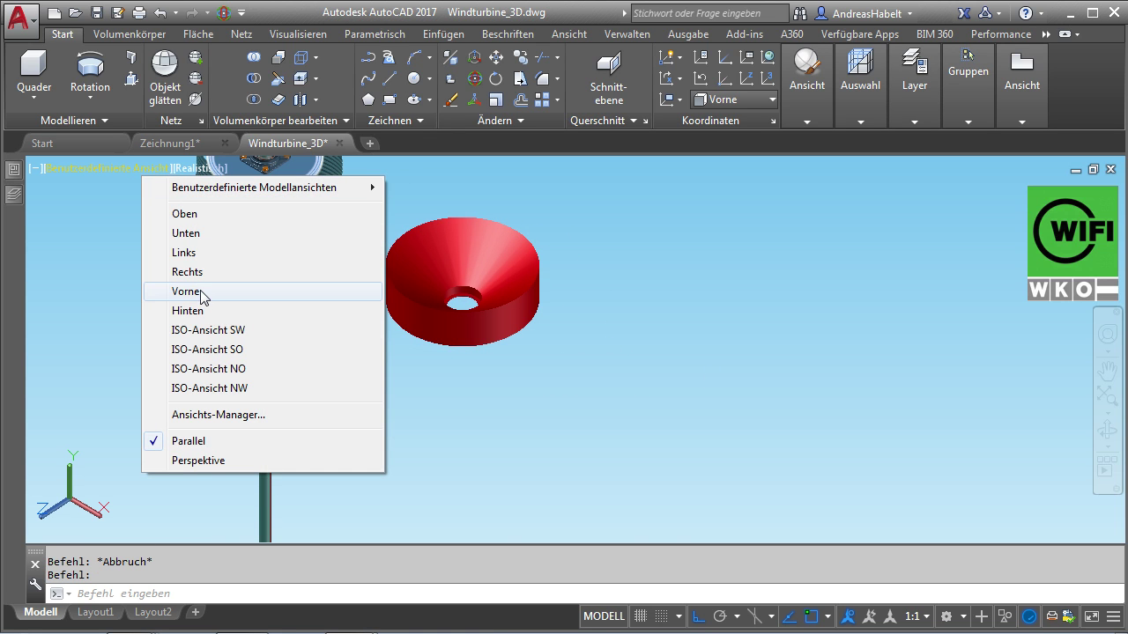
click(200, 290)
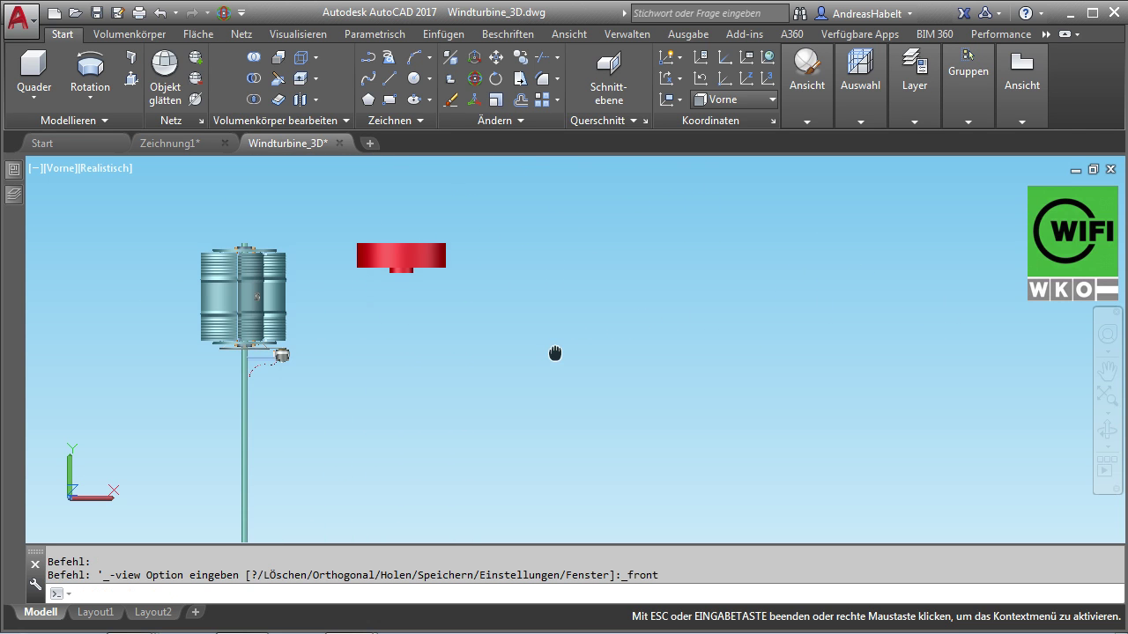
scroll(555, 348, up, 2)
scroll(516, 315, up, 2)
middle_drag(561, 240, 498, 315)
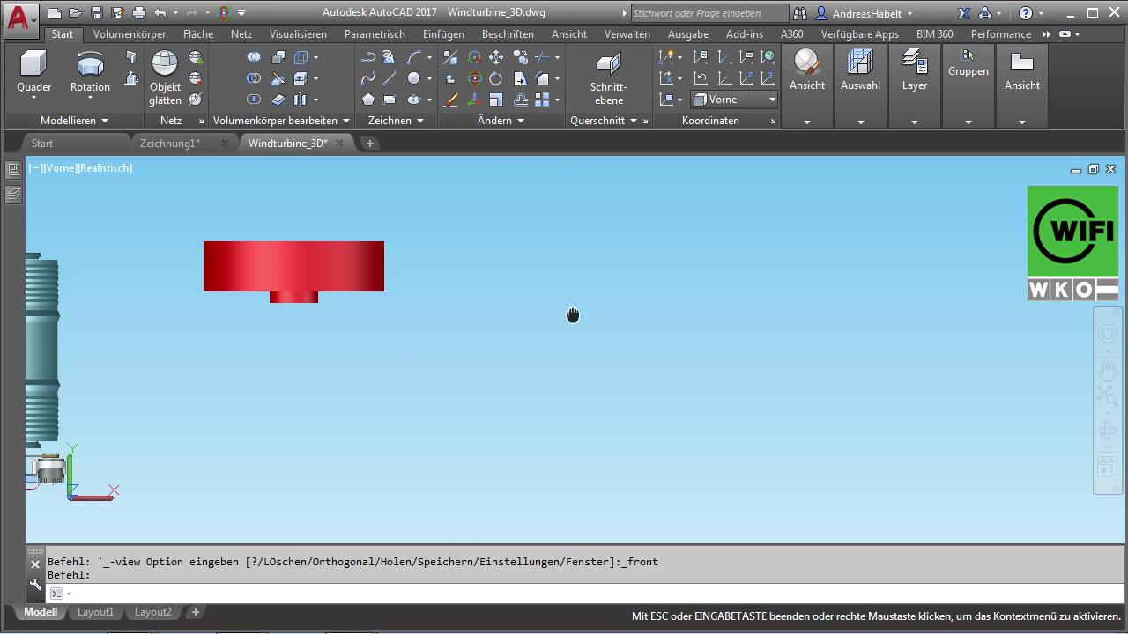
Draw an open polyline right of the plate stepping down twice, then select it
click(369, 60)
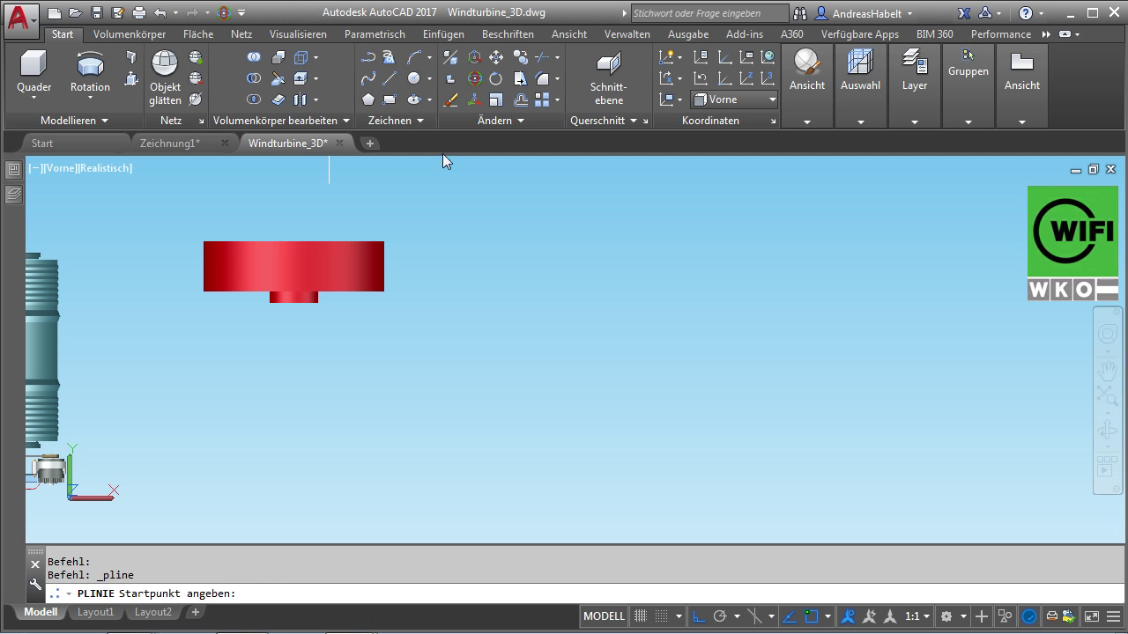
click(505, 268)
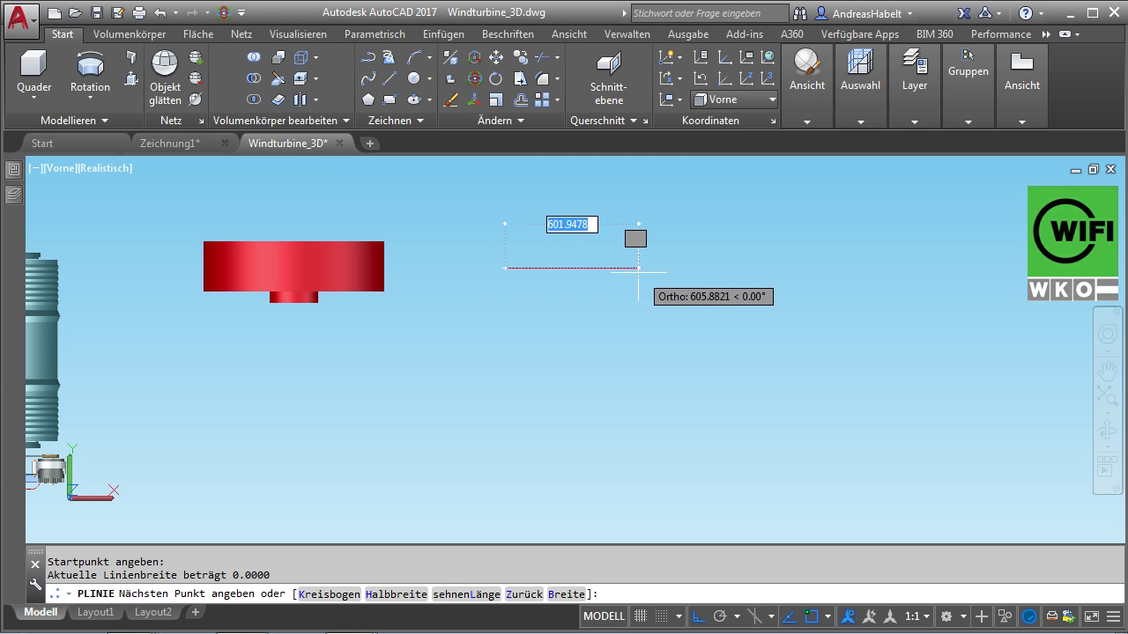
click(603, 268)
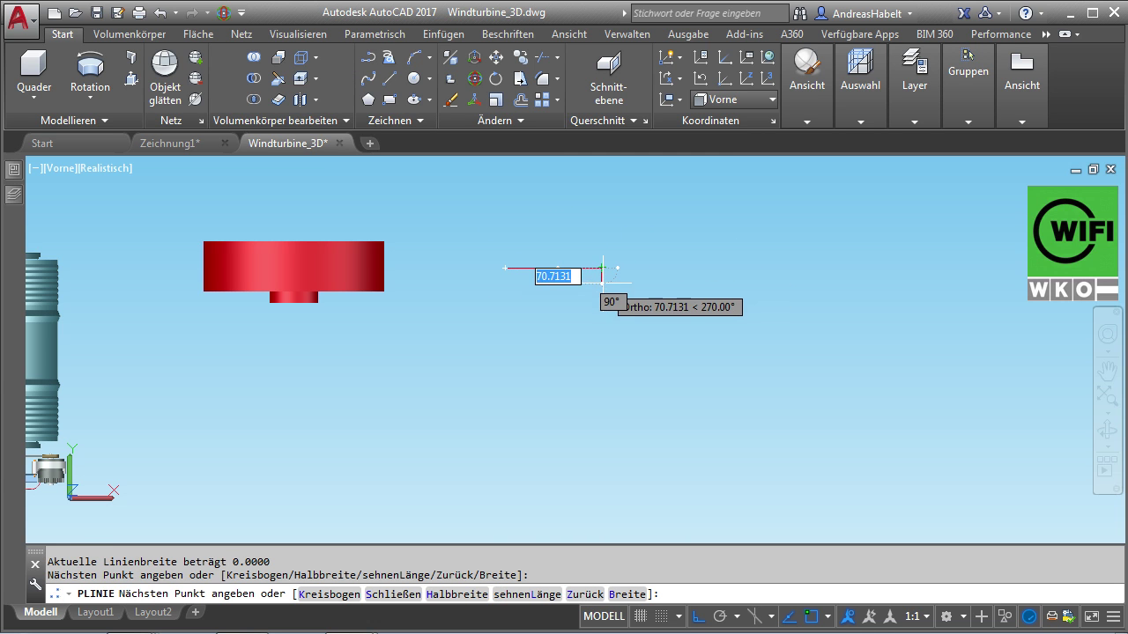
click(660, 283)
click(661, 296)
click(701, 296)
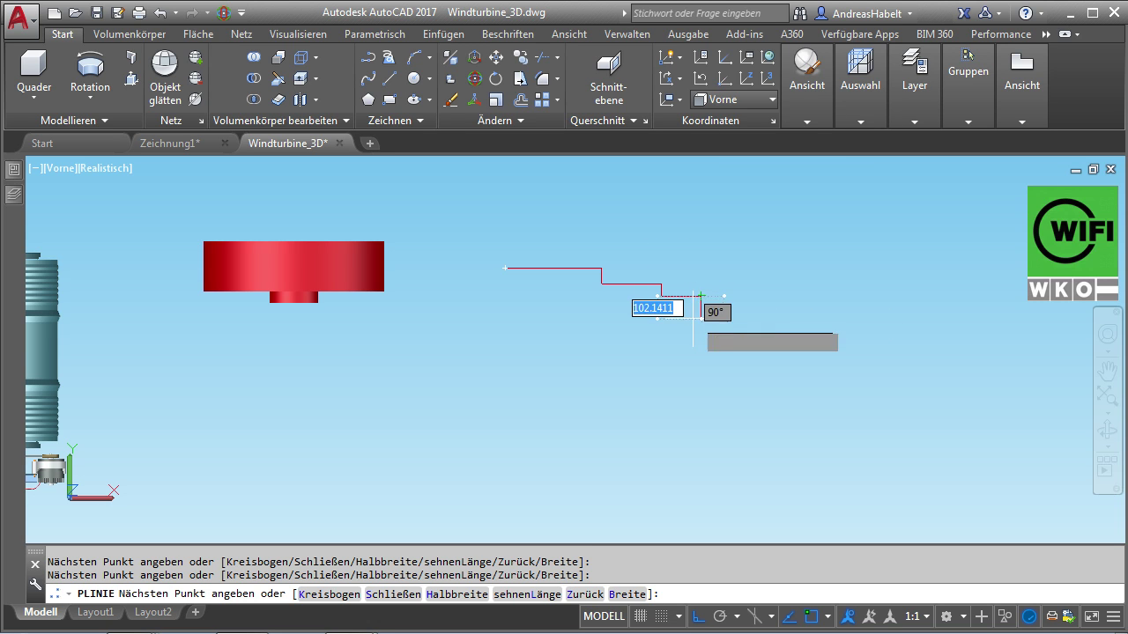
key(Return)
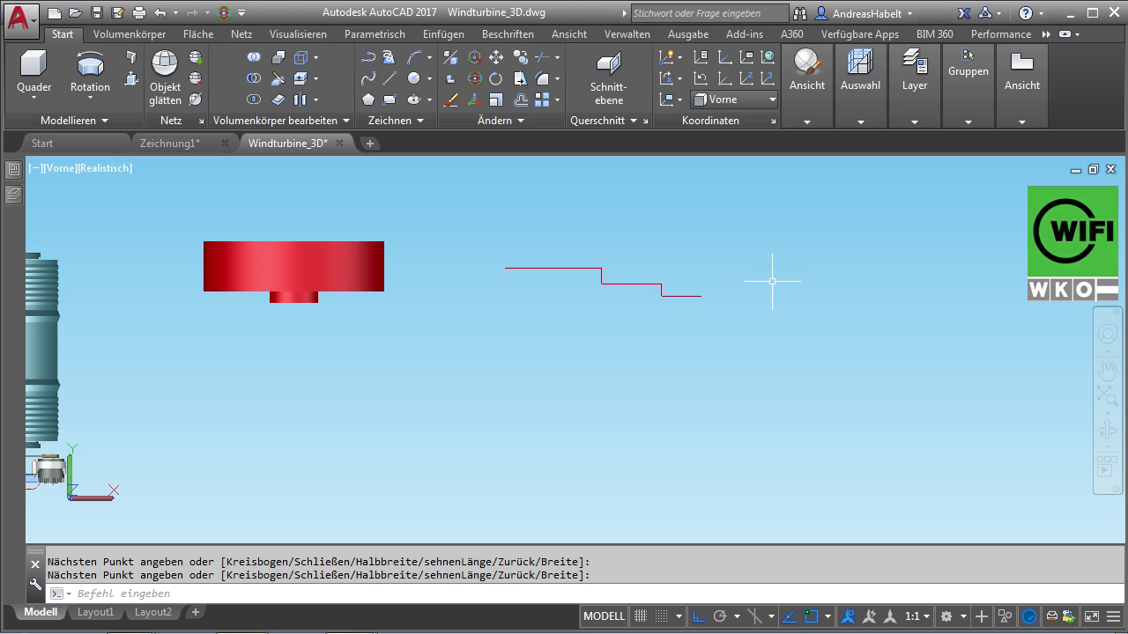
scroll(764, 264, up, 2)
mouse_move(764, 264)
middle_down()
mouse_move(655, 295)
mouse_move(607, 276)
middle_up()
click(442, 305)
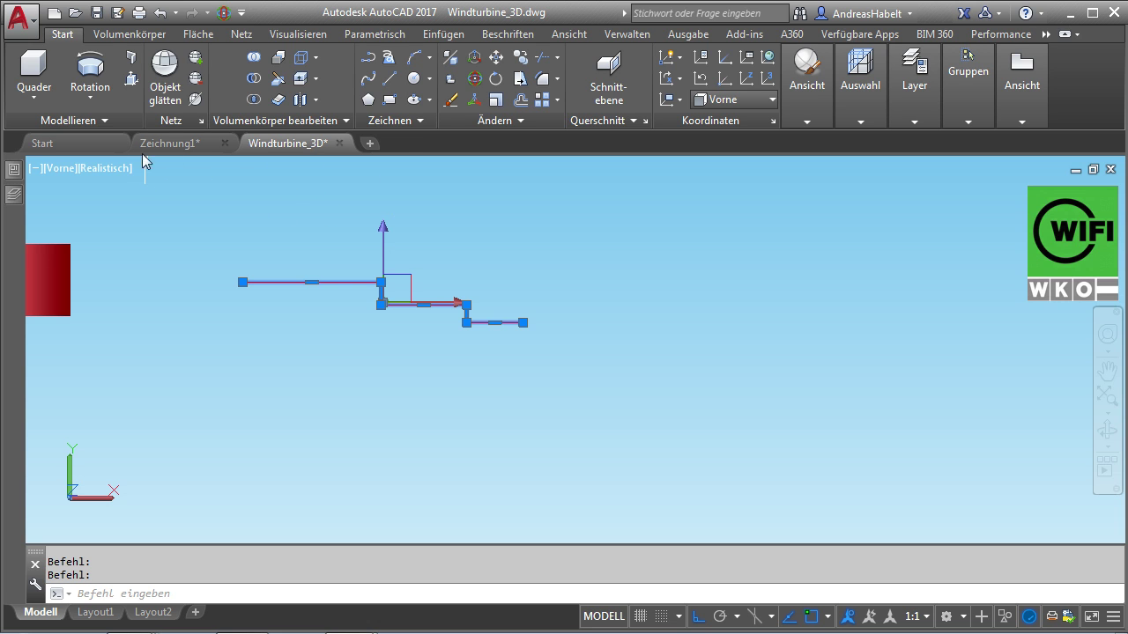
Revolve the selected stepped profile 360° about a vertical axis picked to its right
click(93, 88)
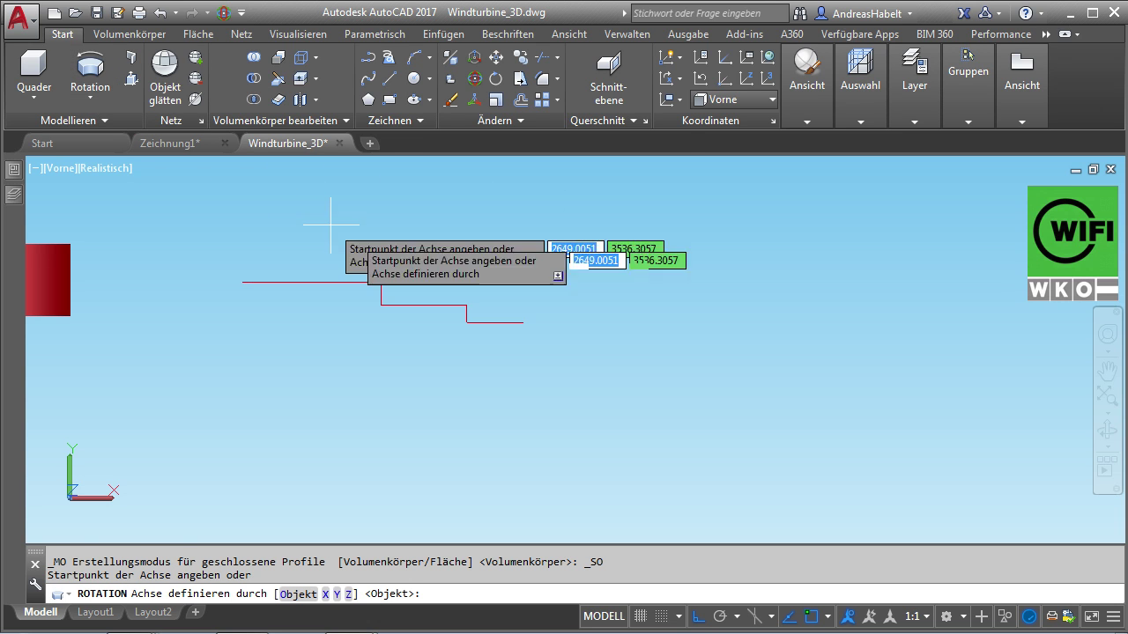
click(559, 284)
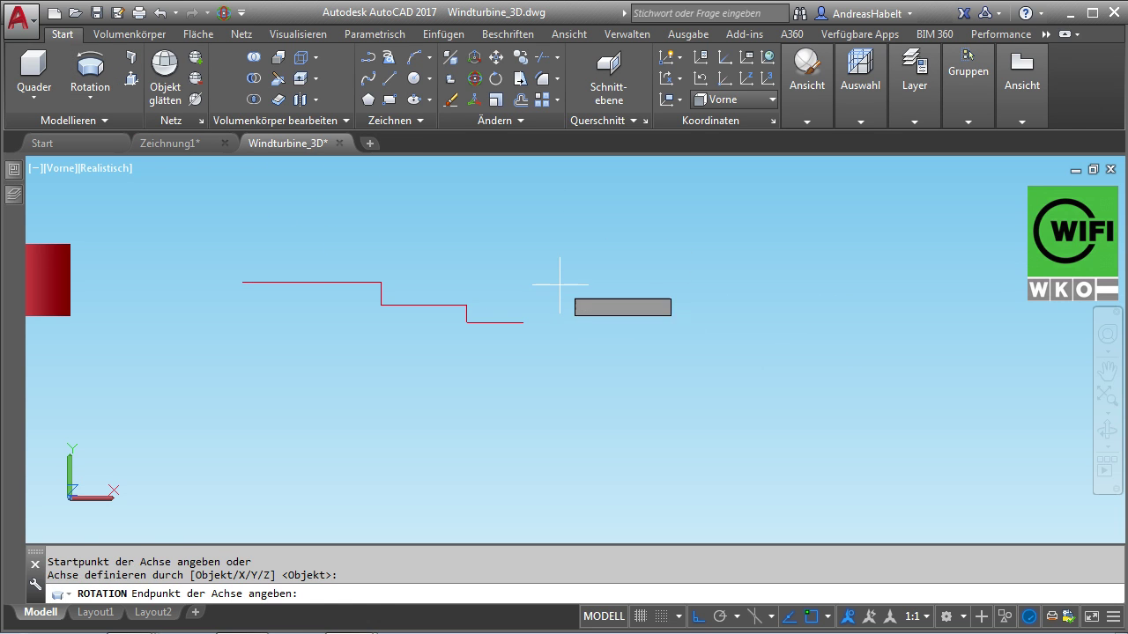
click(568, 379)
key(Return)
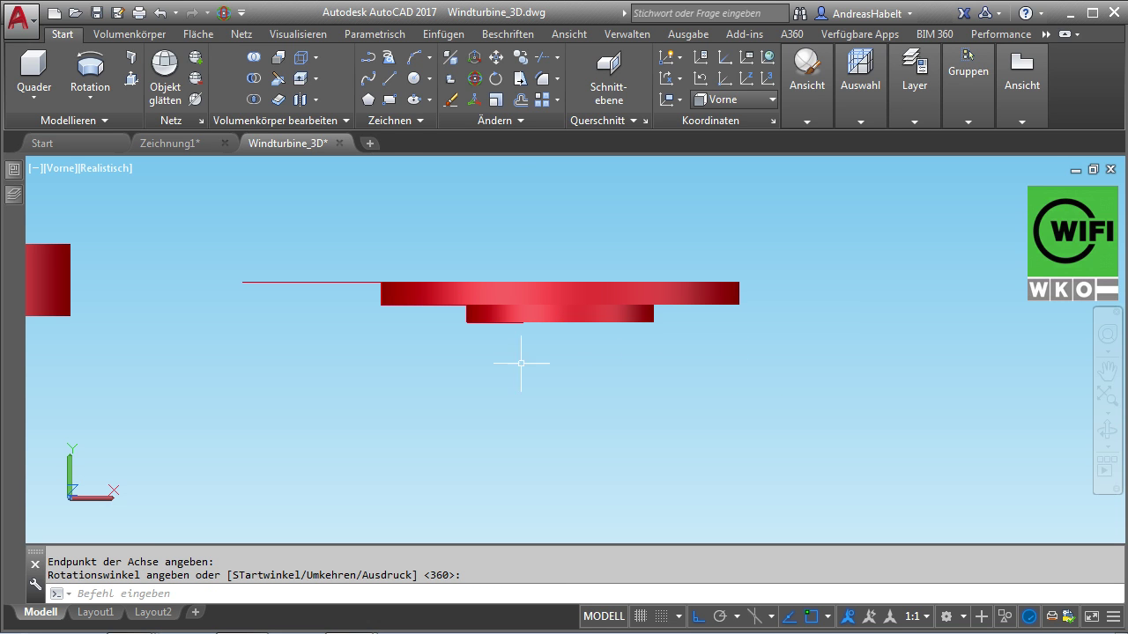
scroll(516, 367, down, 2)
Orbit the view to look down on the parts at an angle
click(1108, 432)
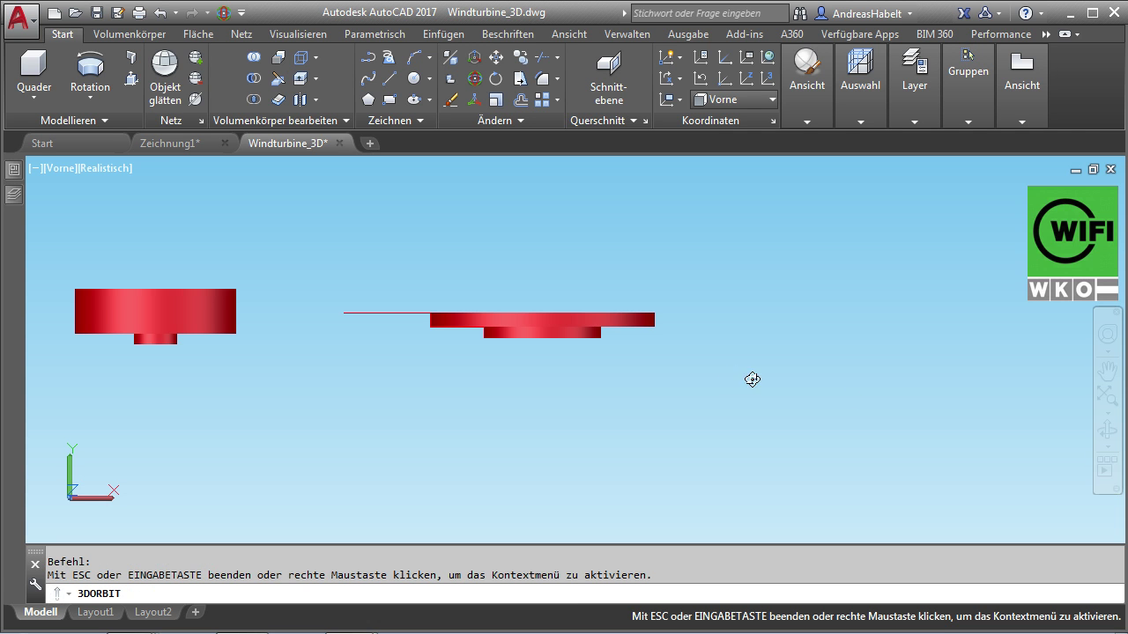
drag(634, 318, 574, 368)
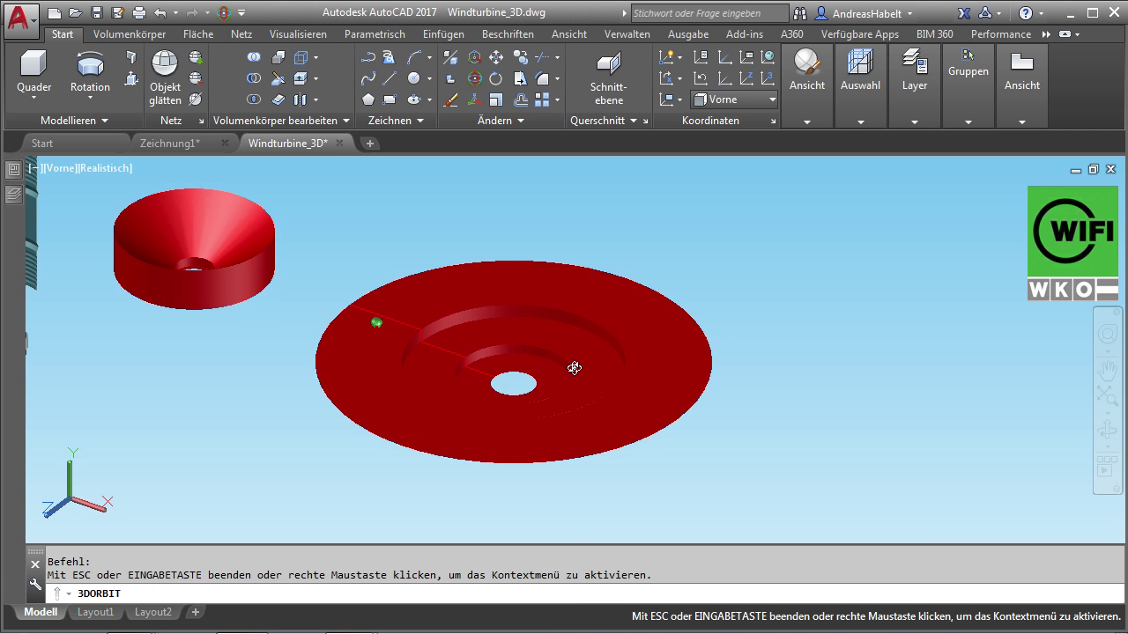
scroll(493, 387, up, 2)
key(Escape)
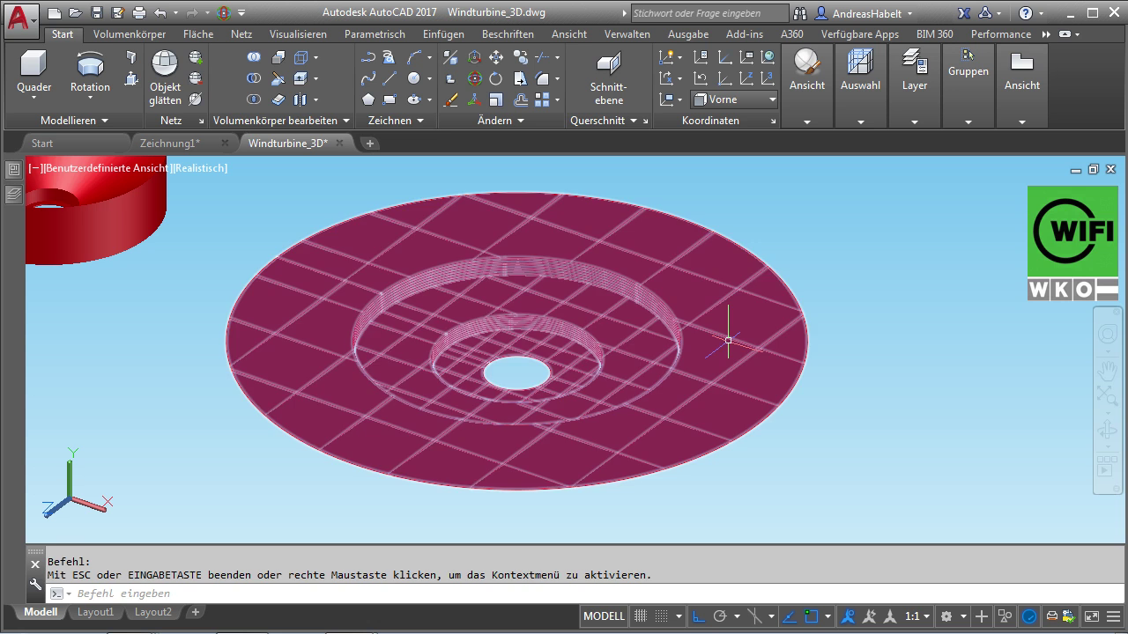
Select the stepped disc and pick its outer rim grip to stretch it
click(728, 340)
middle_drag(728, 340, 869, 335)
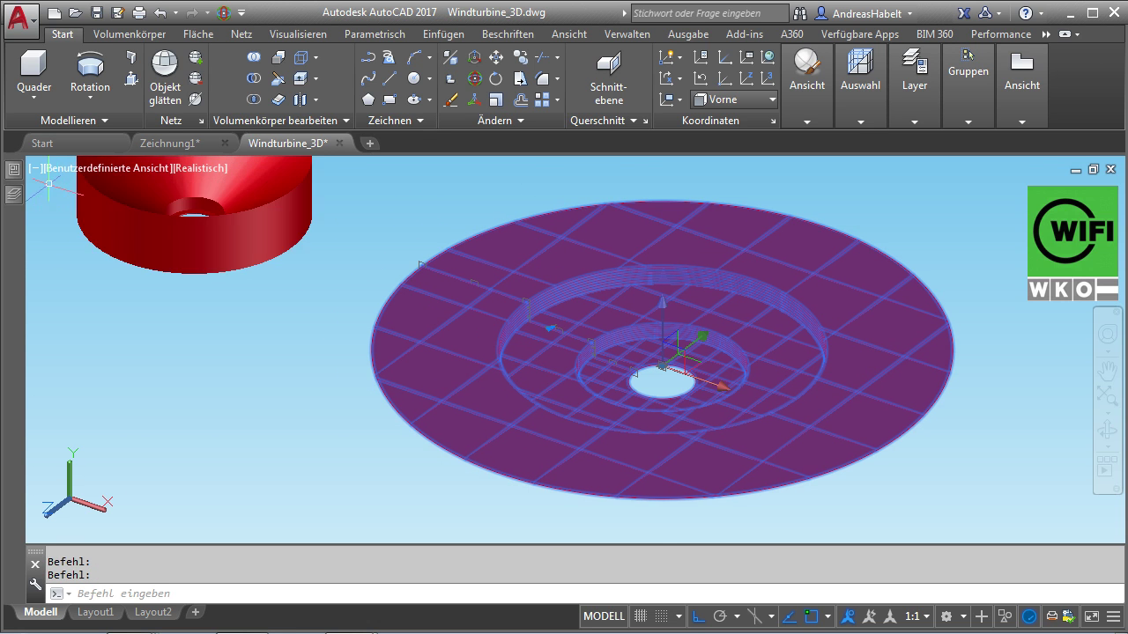
click(12, 171)
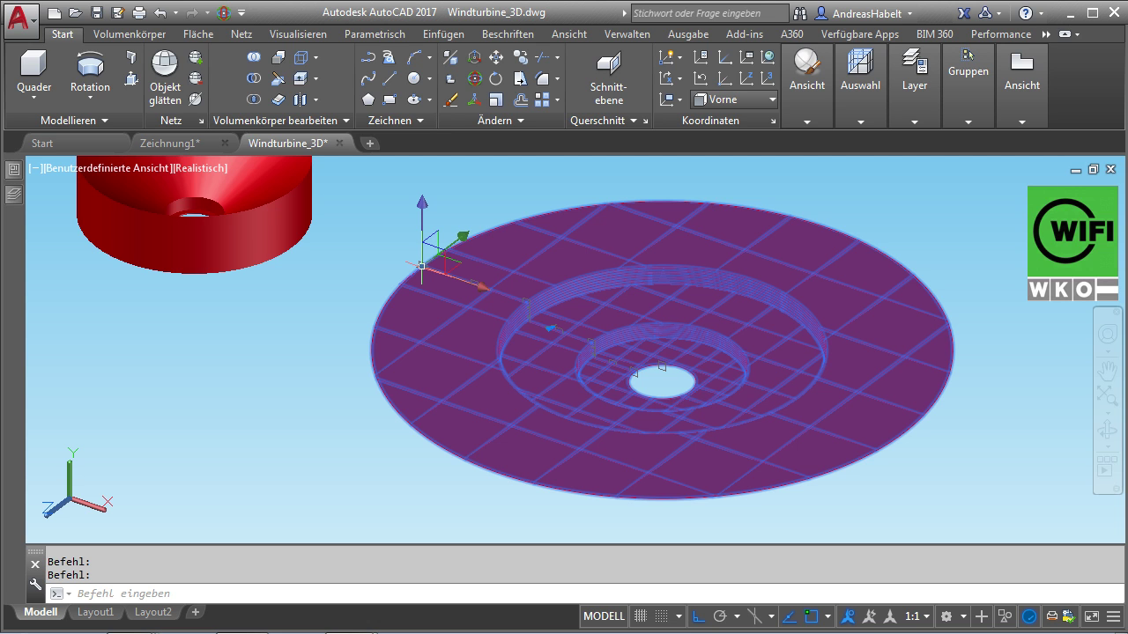
click(422, 265)
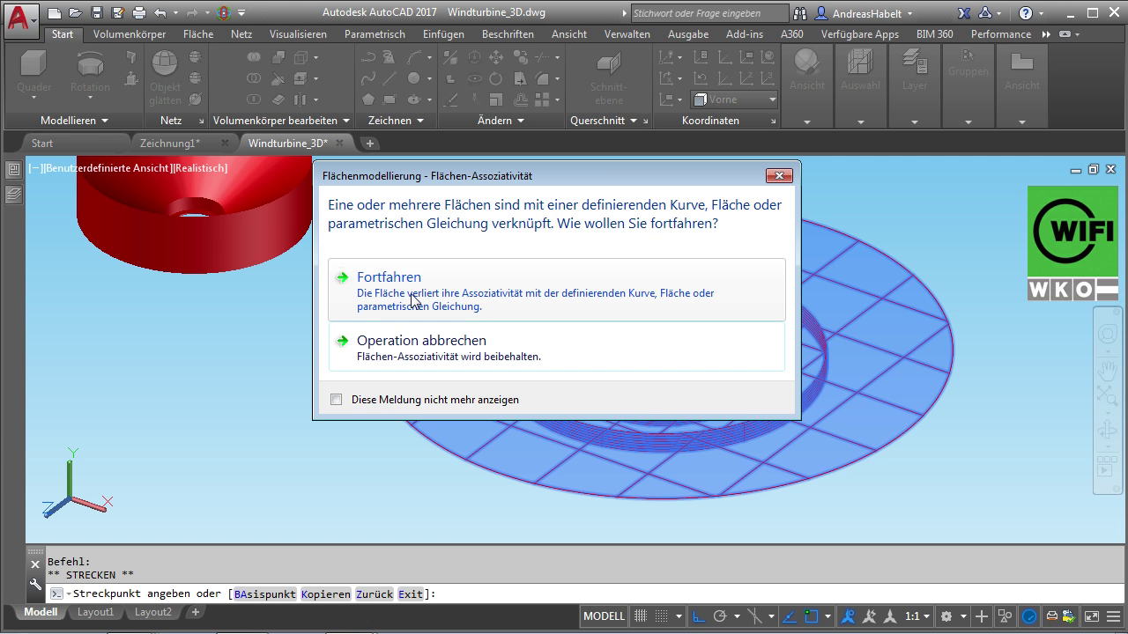
Accept Fortfahren and drop the disc's rim straight down into a wide cone, then deselect
click(409, 300)
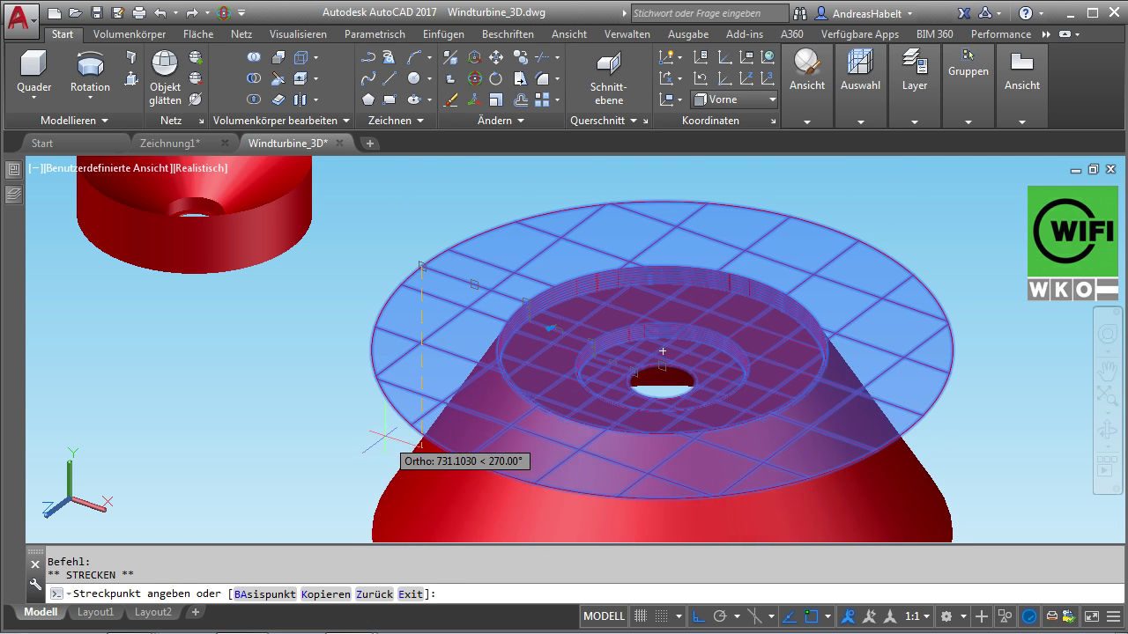
click(662, 352)
middle_drag(734, 394, 698, 306)
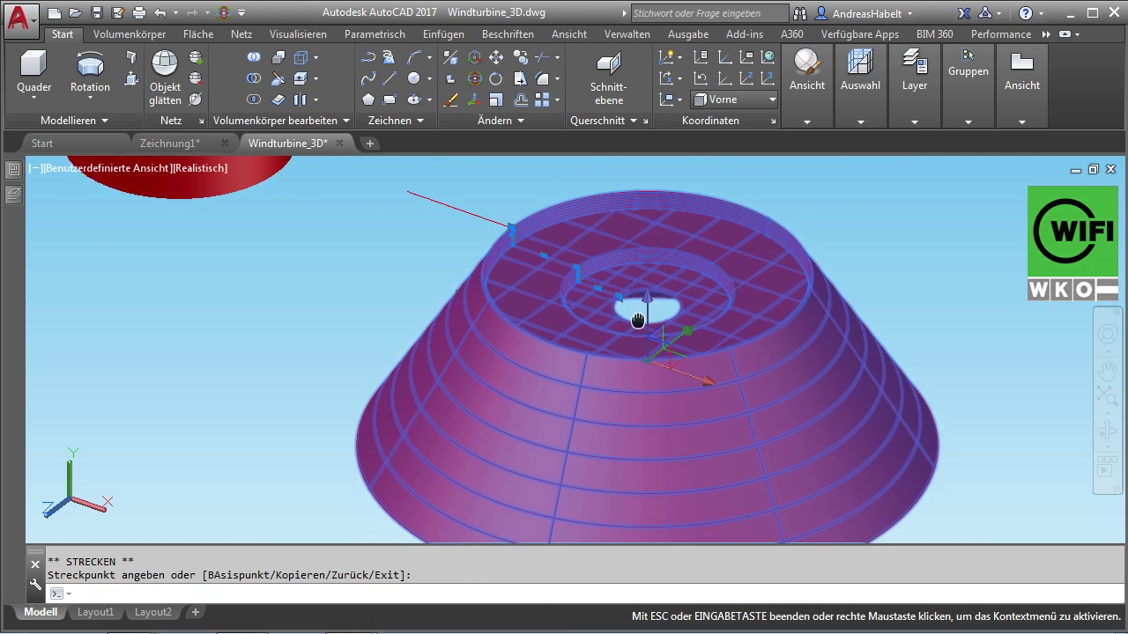
key(Escape)
mouse_move(650, 393)
middle_down()
mouse_move(700, 380)
mouse_move(682, 247)
mouse_move(660, 222)
mouse_move(629, 265)
mouse_move(675, 403)
middle_up()
scroll(759, 407, down, 4)
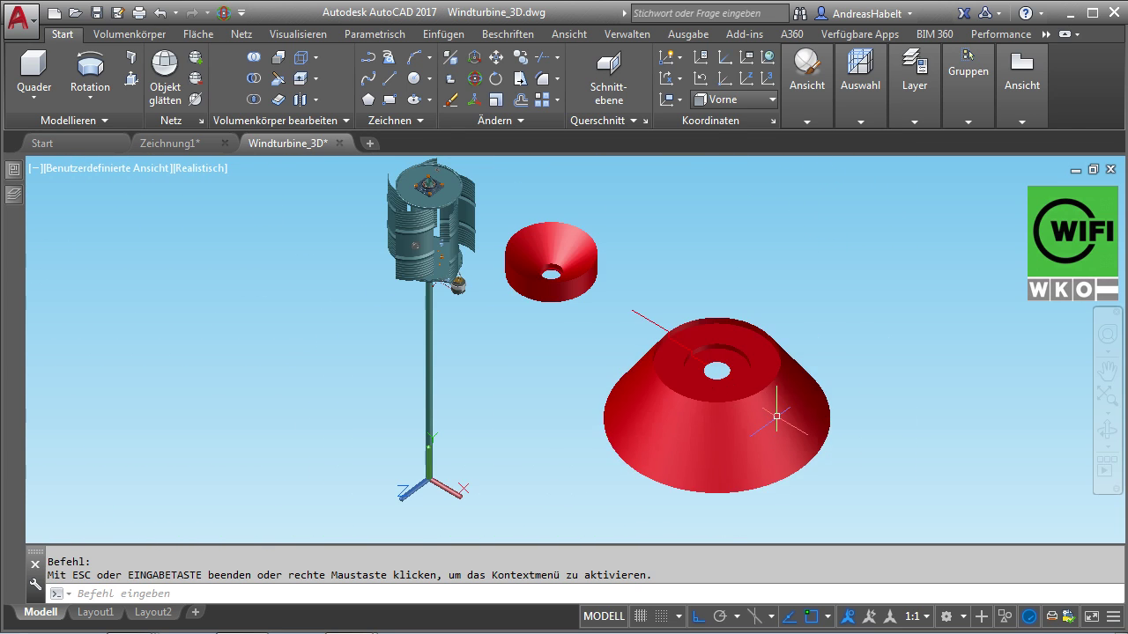
click(753, 392)
key(Escape)
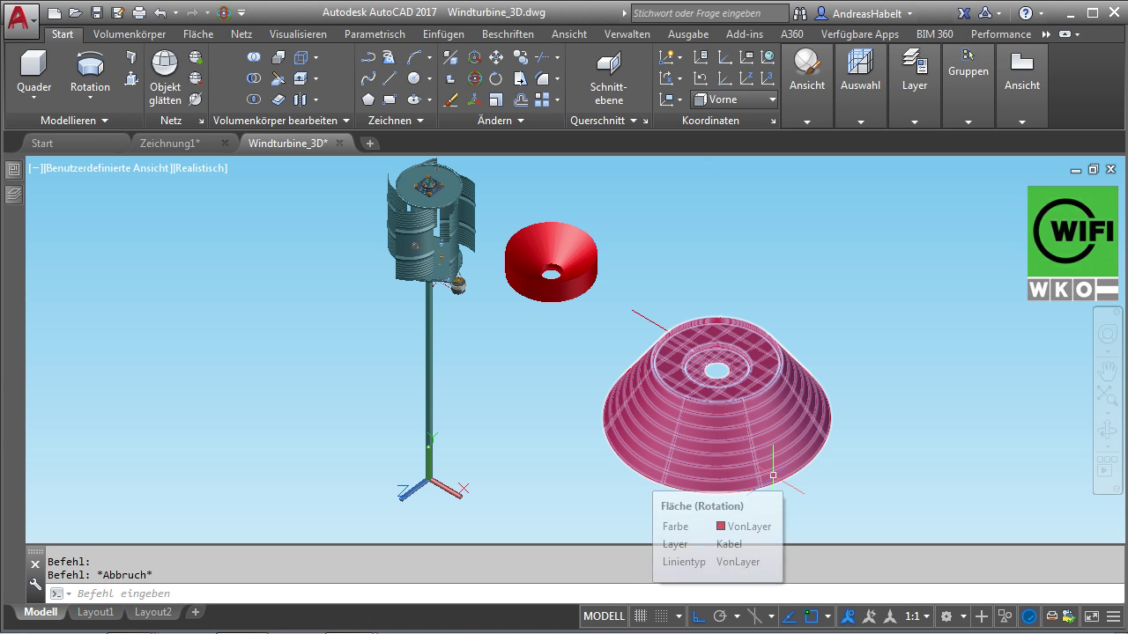
scroll(421, 167, up, 3)
scroll(421, 169, up, 2)
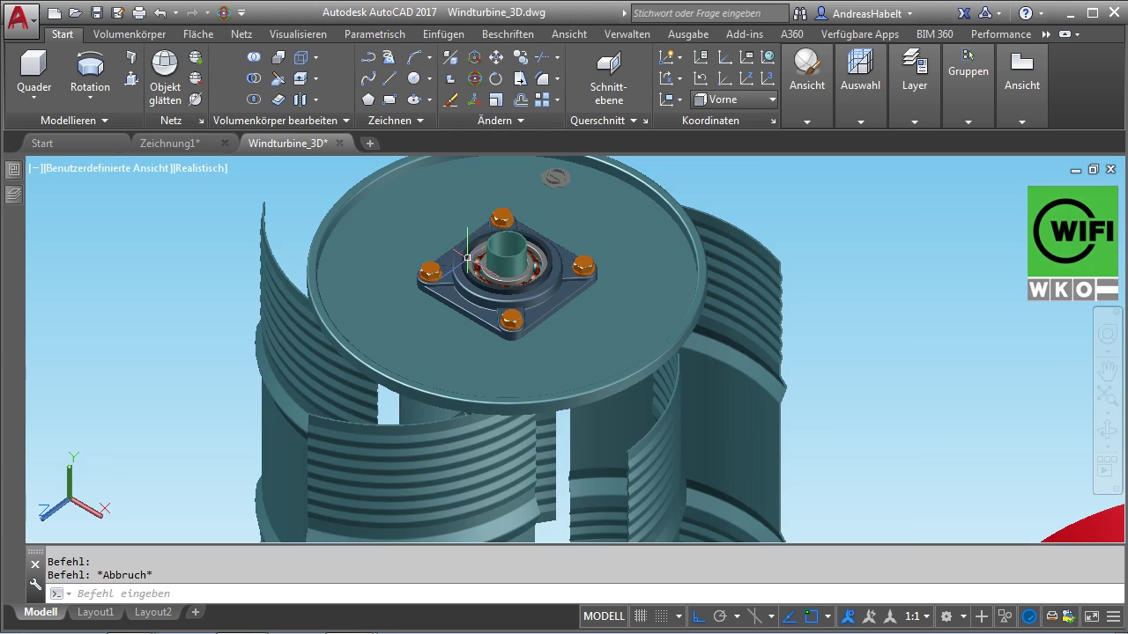
scroll(441, 220, up, 3)
scroll(469, 331, down, 5)
mouse_move(758, 449)
shift+middle_down()
mouse_move(431, 289)
mouse_move(746, 324)
shift+middle_up()
scroll(431, 289, down, 5)
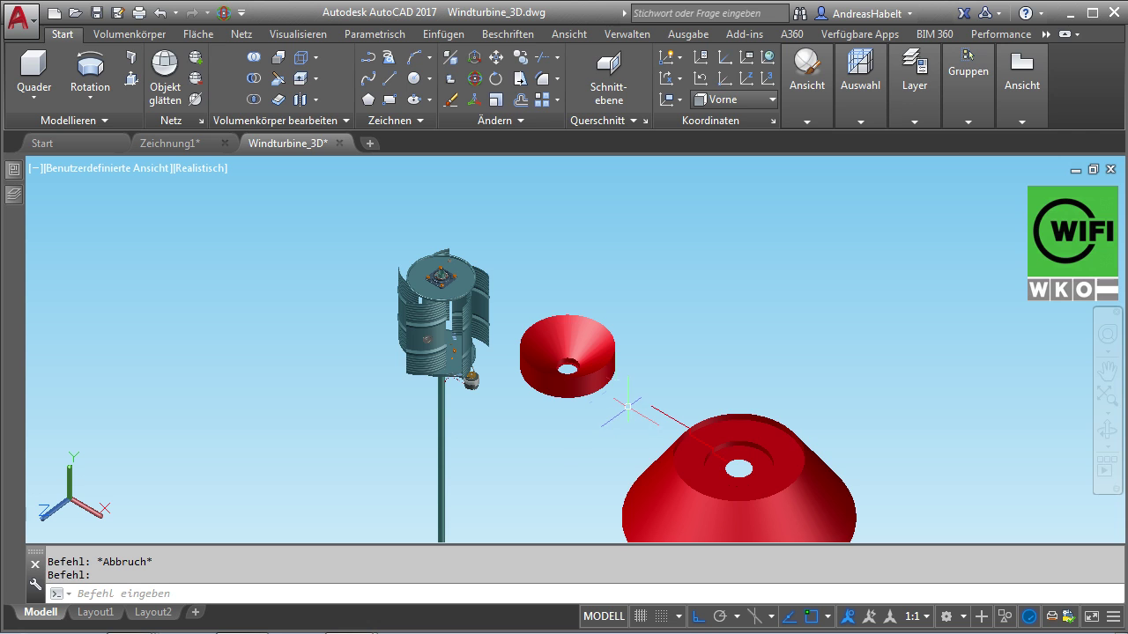
shift+middle_drag(666, 396, 656, 349)
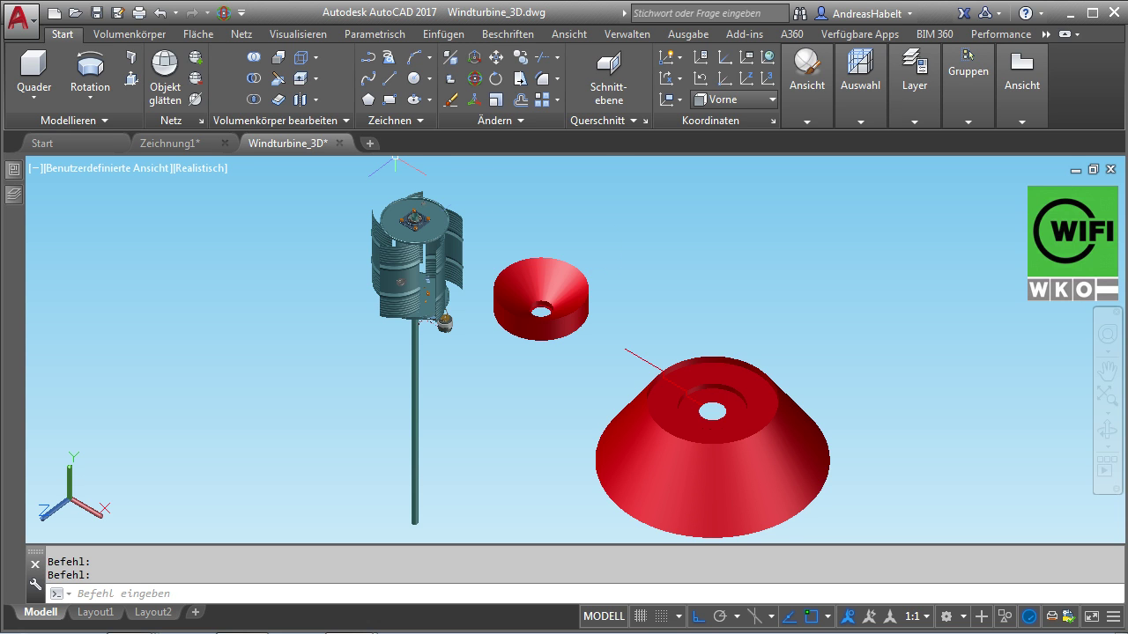
click(95, 100)
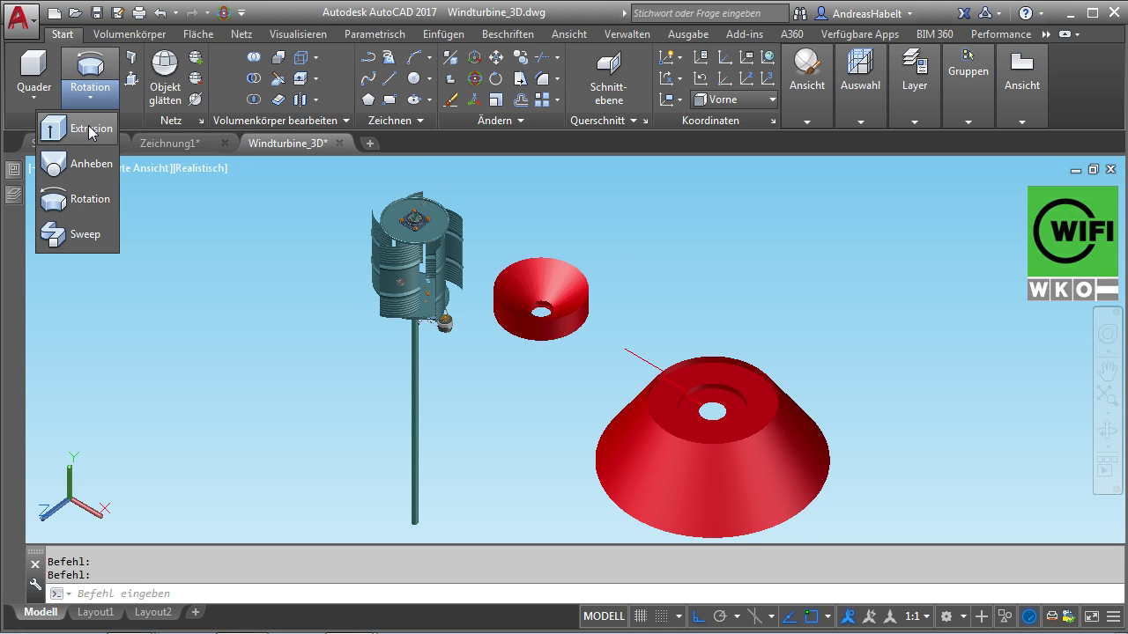
click(704, 302)
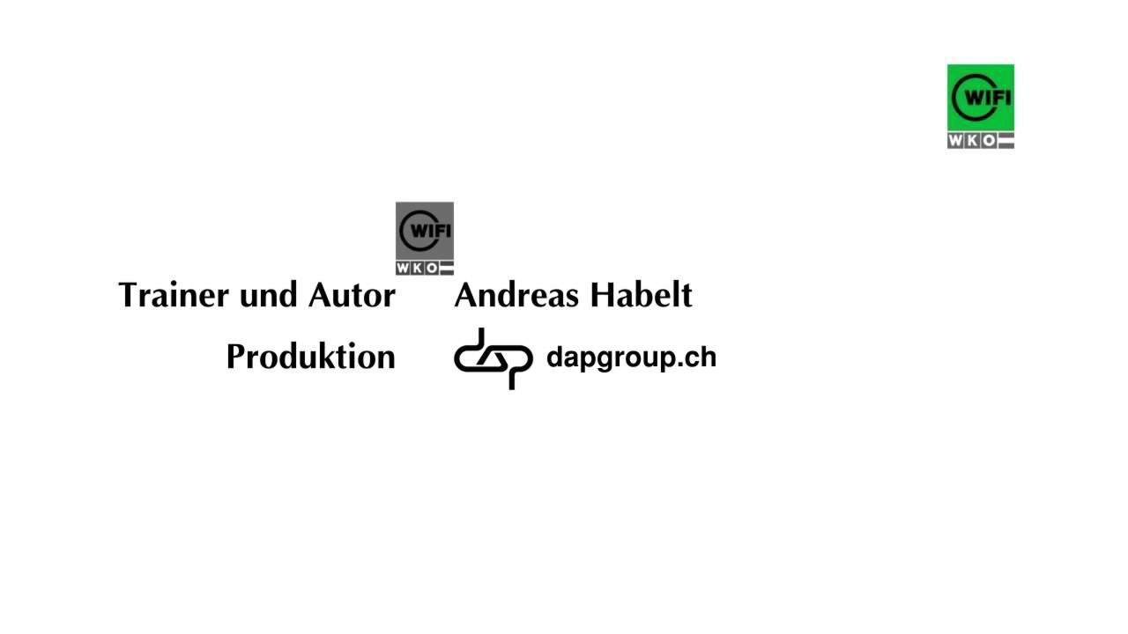